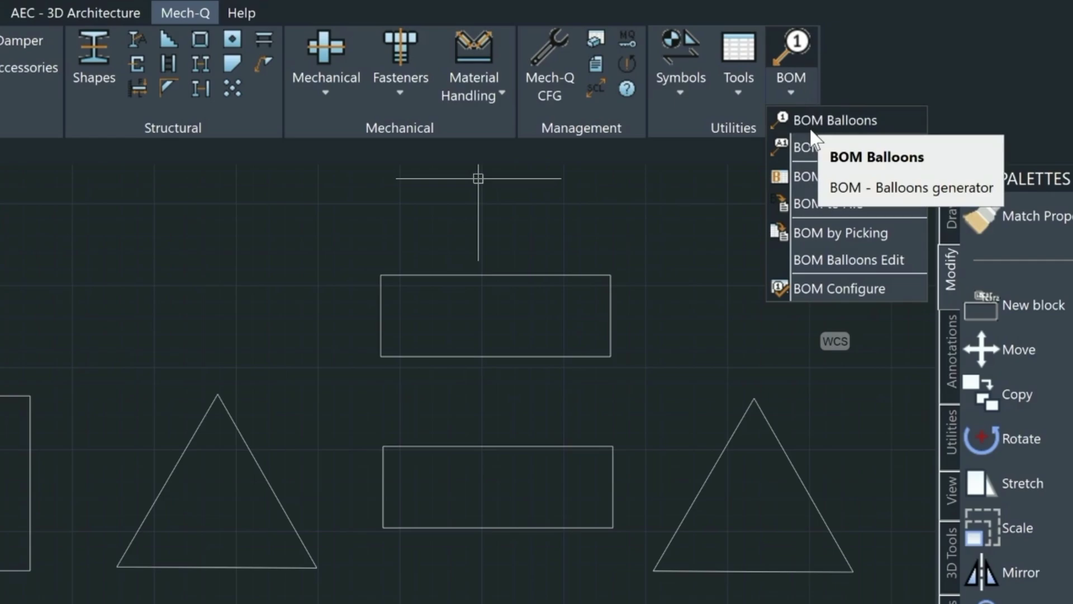
Permanently suppress the BOM utilities notice and accept default BOM settings when no CFG file is found.
left_click(833, 288)
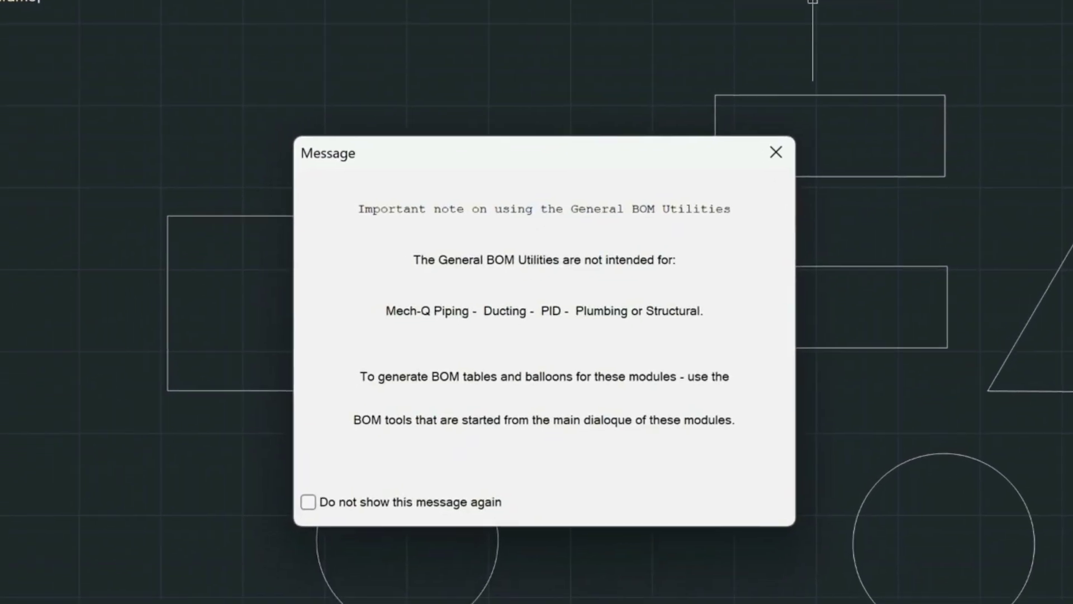
left_click(320, 495)
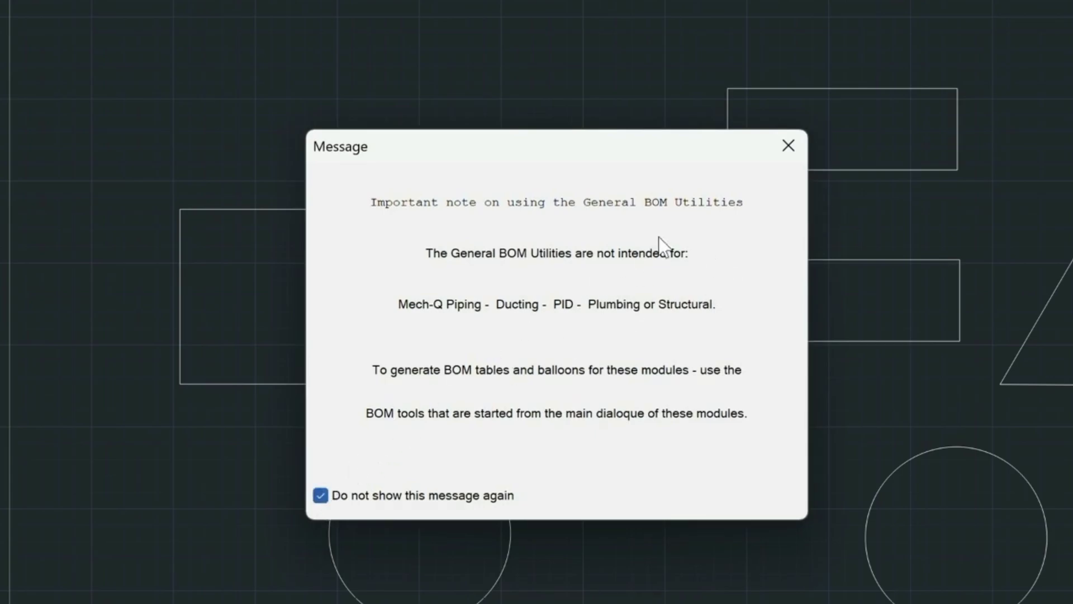
left_click(788, 147)
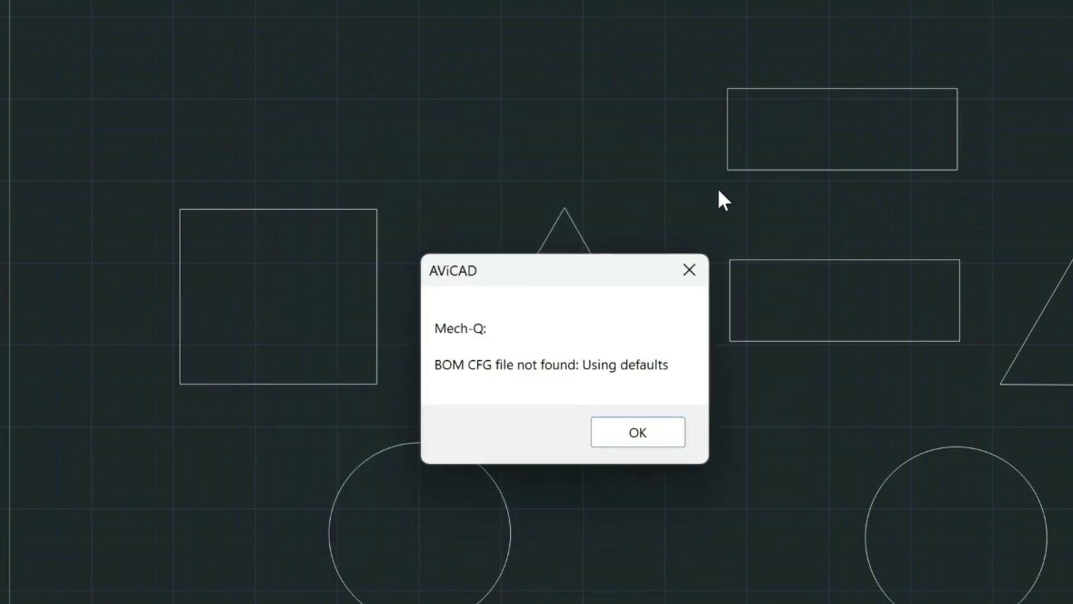
left_click(669, 433)
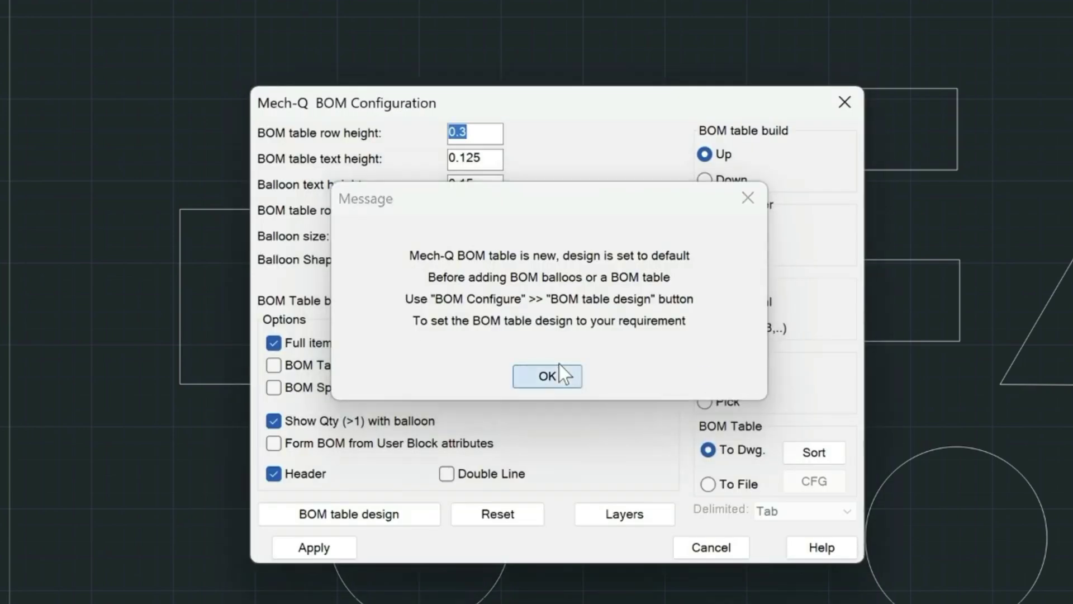
Set BOM table build to Down, keep Circle balloons, and form the table from BOM balloon detail.
left_click(559, 370)
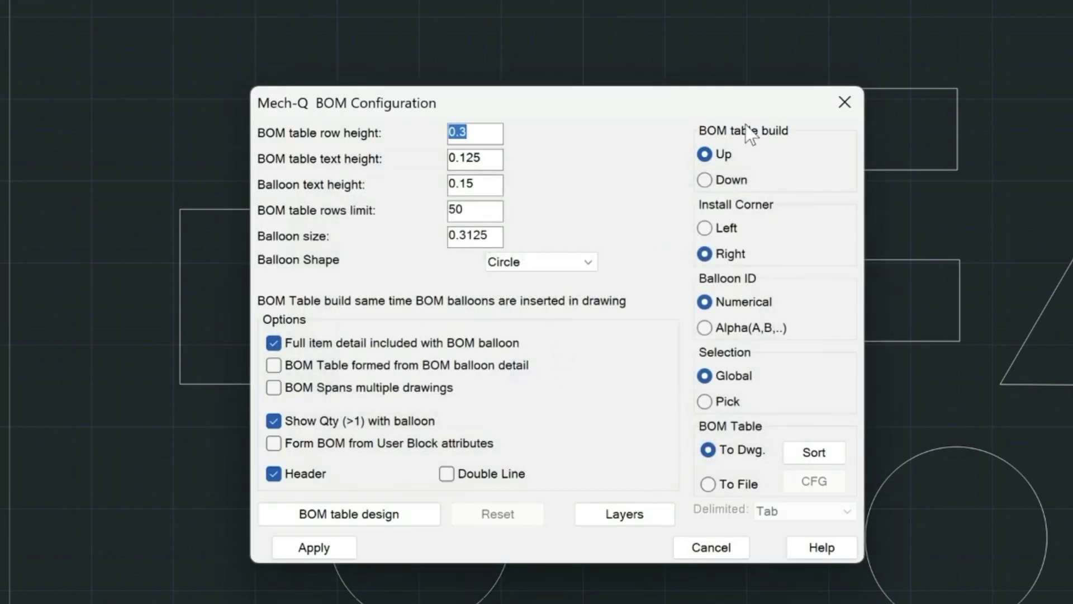
left_click(706, 181)
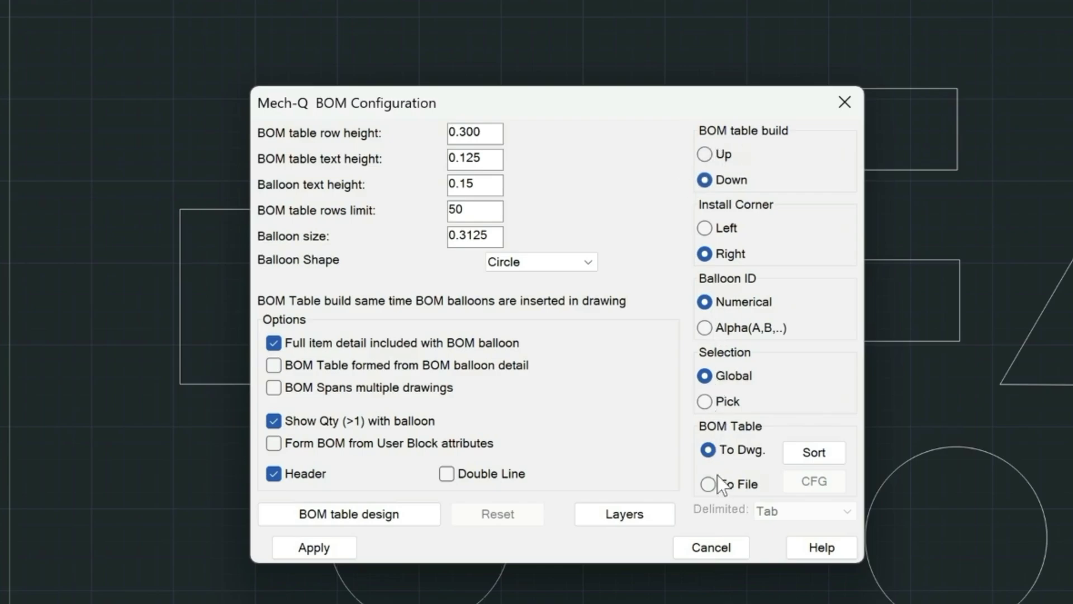
left_click(557, 262)
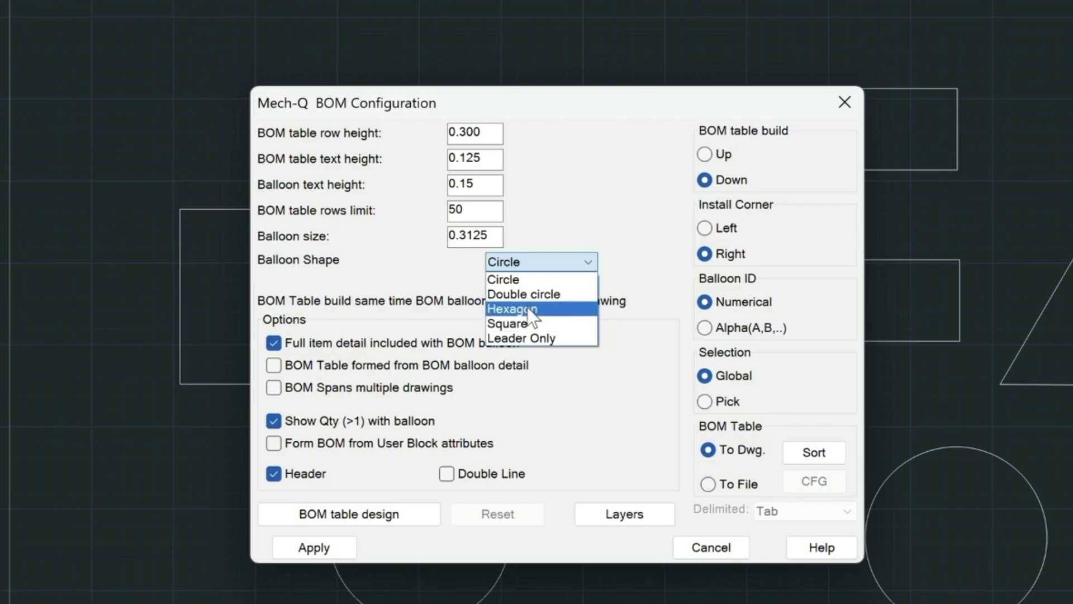
left_click(572, 184)
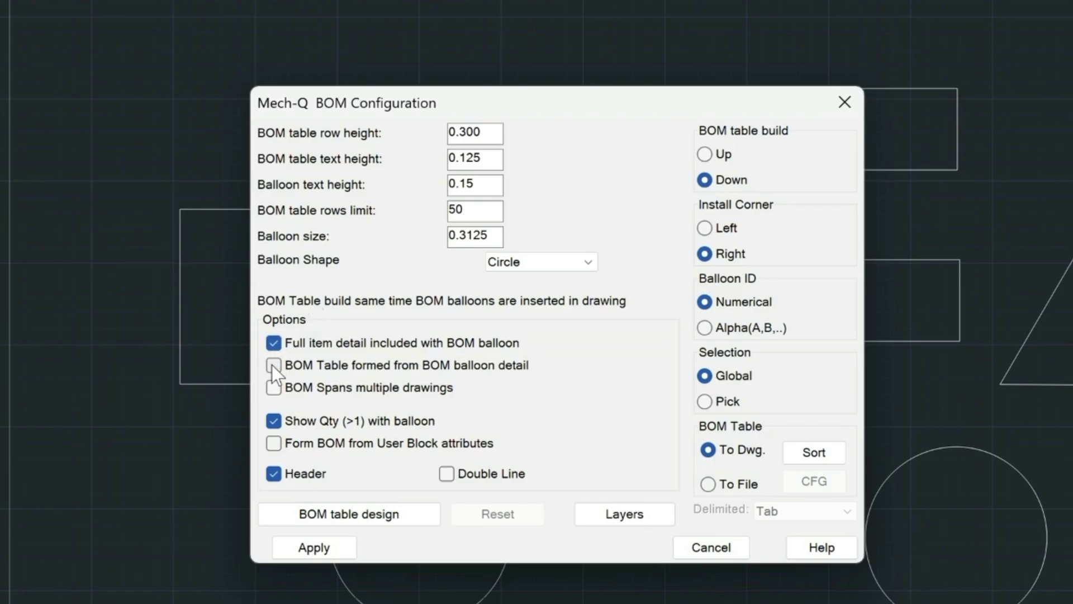
left_click(274, 365)
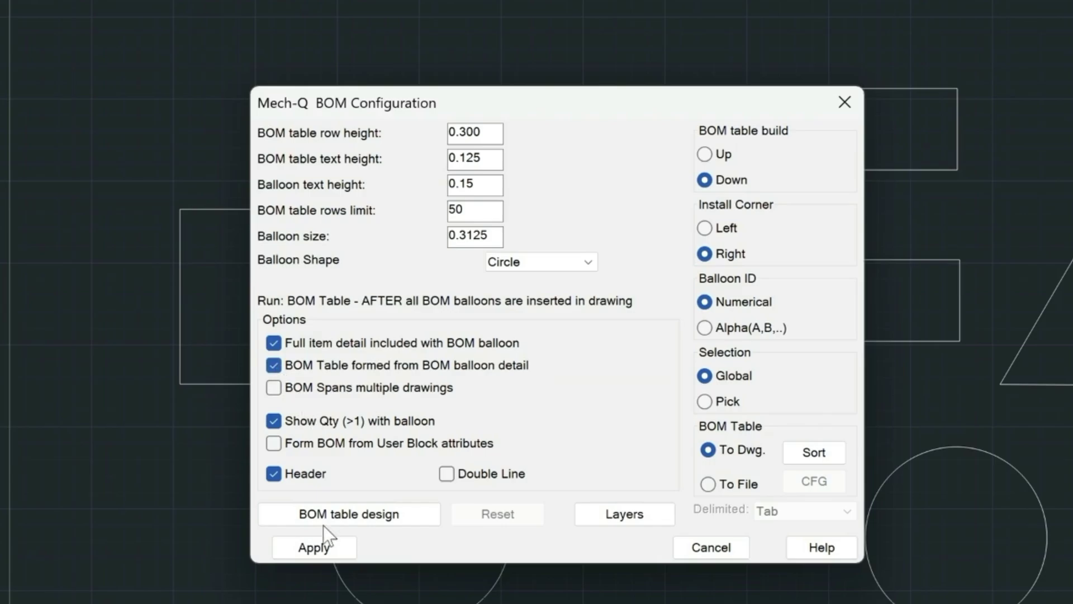
In BOM table design, change the ITEM column's field length to 2.000 and accept the design.
left_click(311, 516)
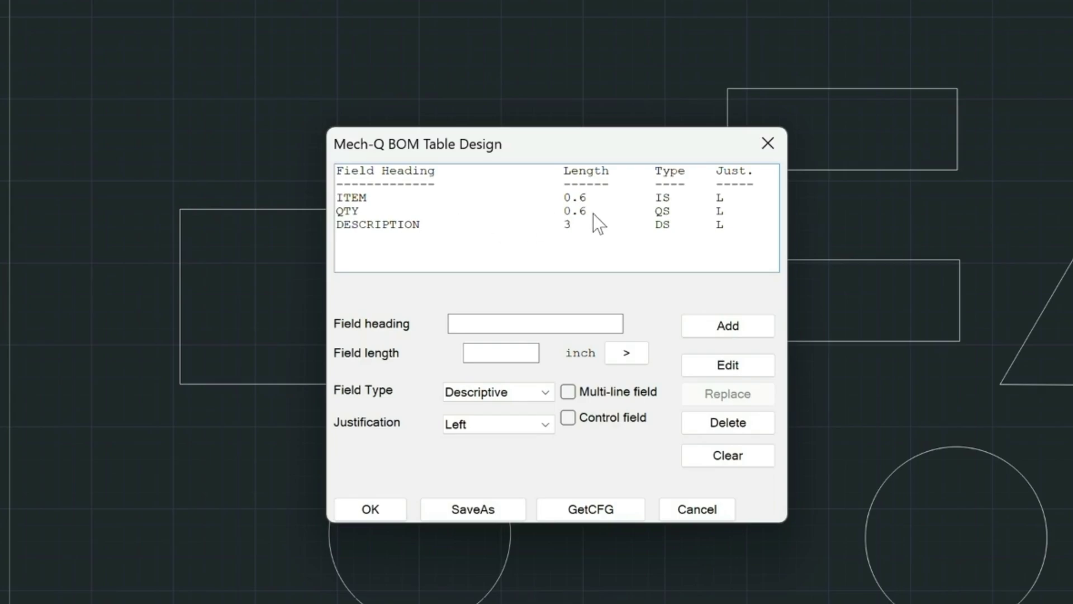
left_click(358, 199)
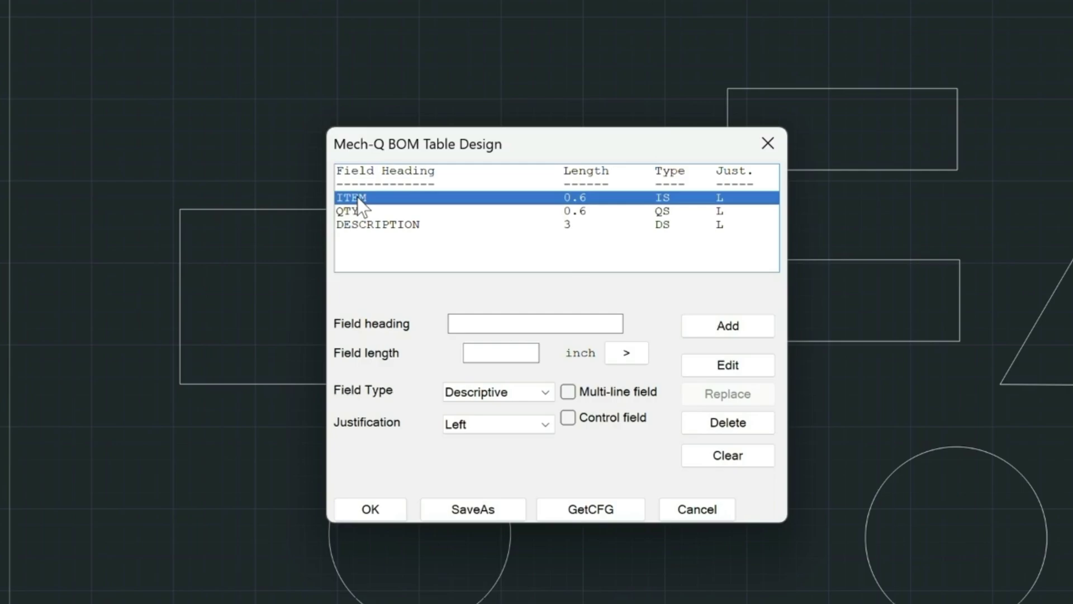
left_click(737, 365)
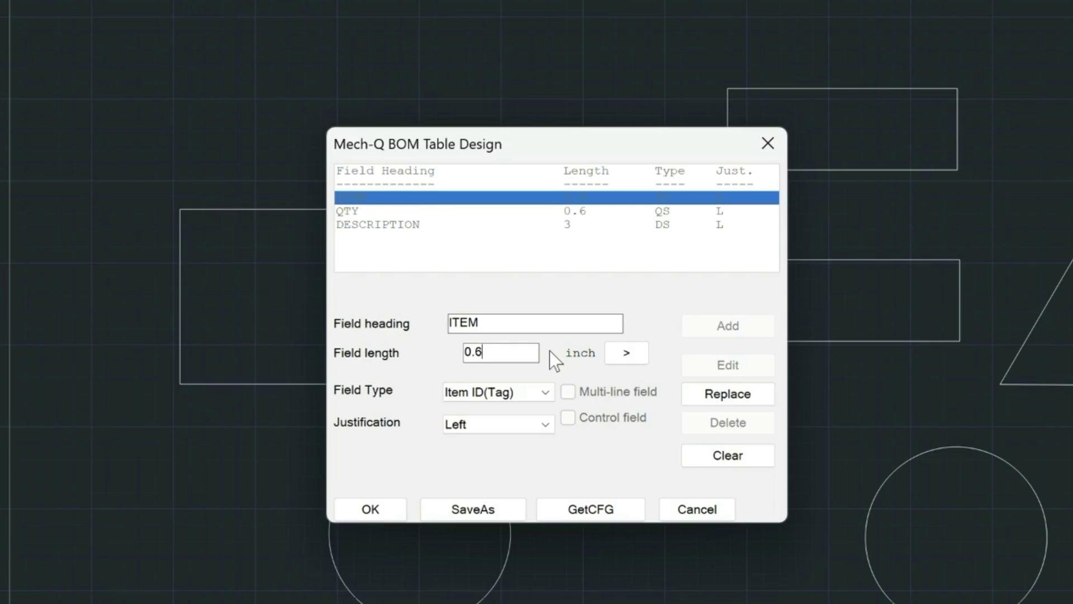
key("Left")
key("Left")
key("BackSpace")
type("1")
key("Delete")
key("Delete")
key("BackSpace")
type("2")
left_click(731, 397)
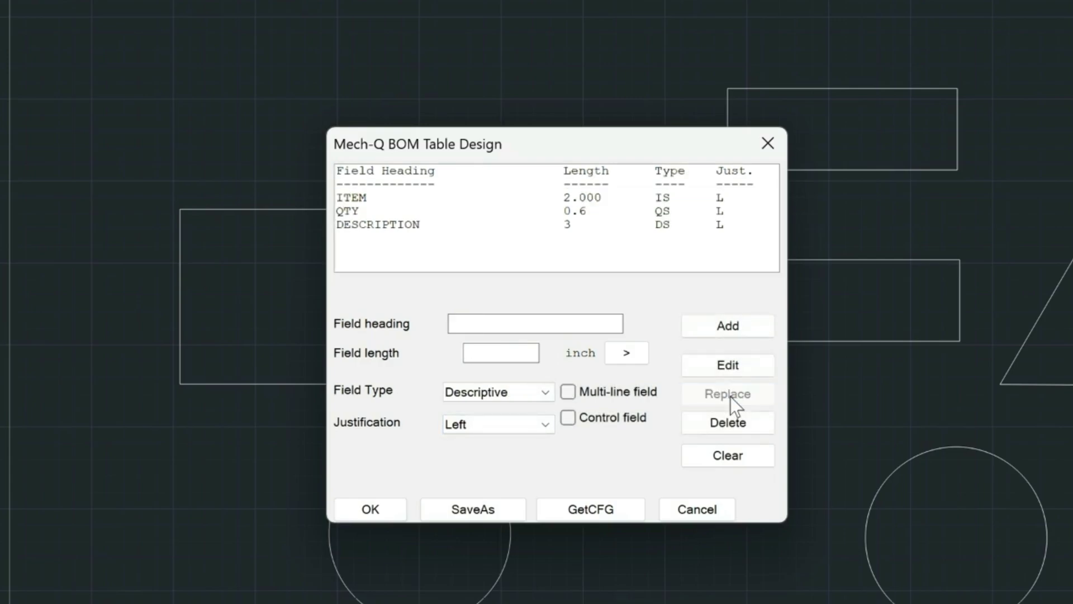
left_click(372, 509)
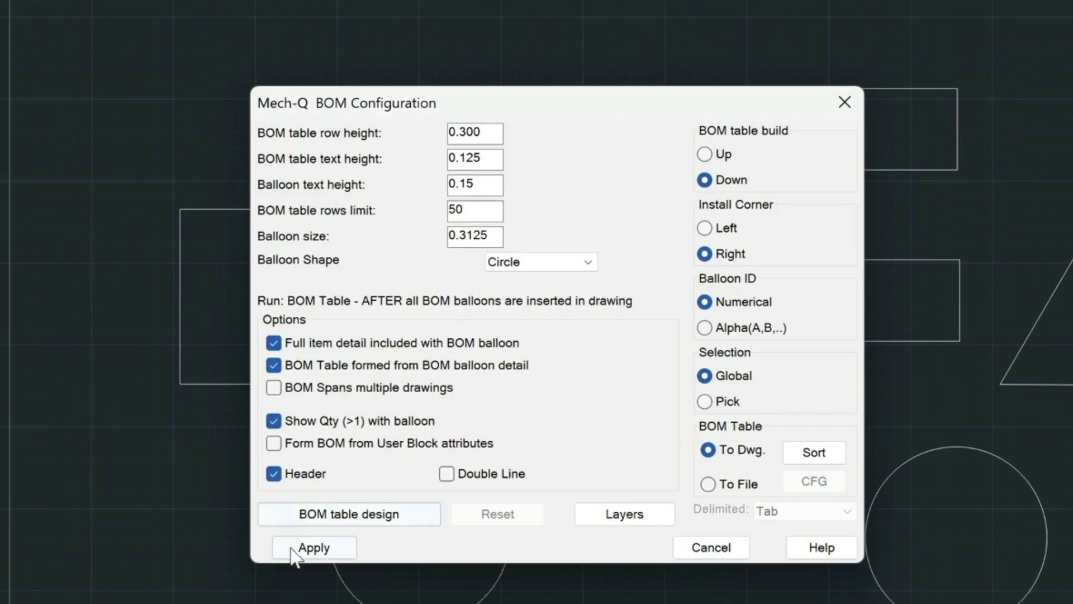
Apply the Mech-Q BOM configuration settings.
left_click(312, 547)
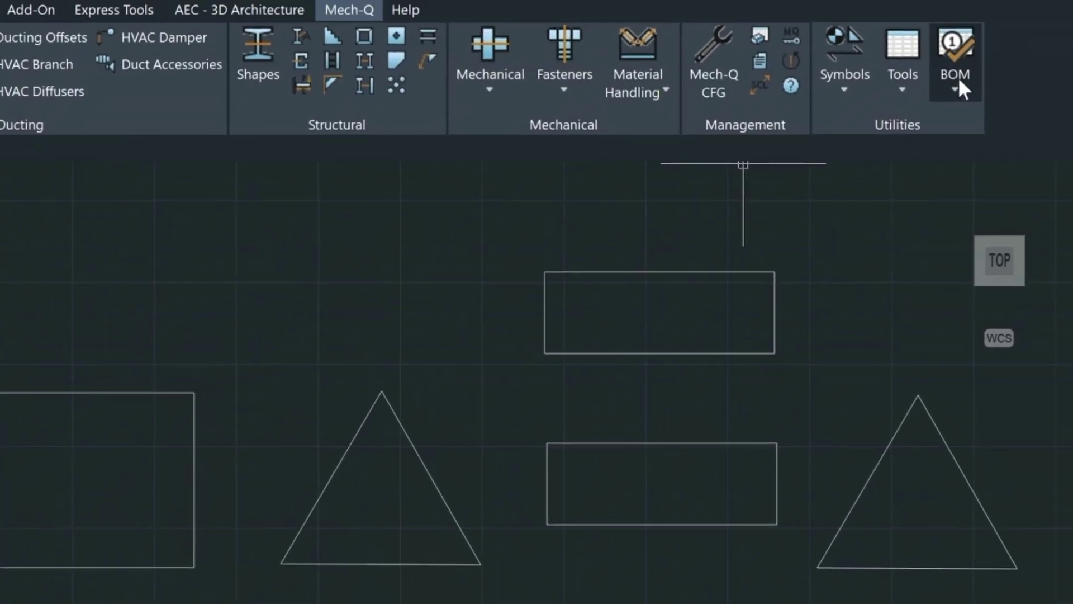
Start BOM Balloons with an Arrow leader from the square's top edge, balloon up and right.
left_click(952, 90)
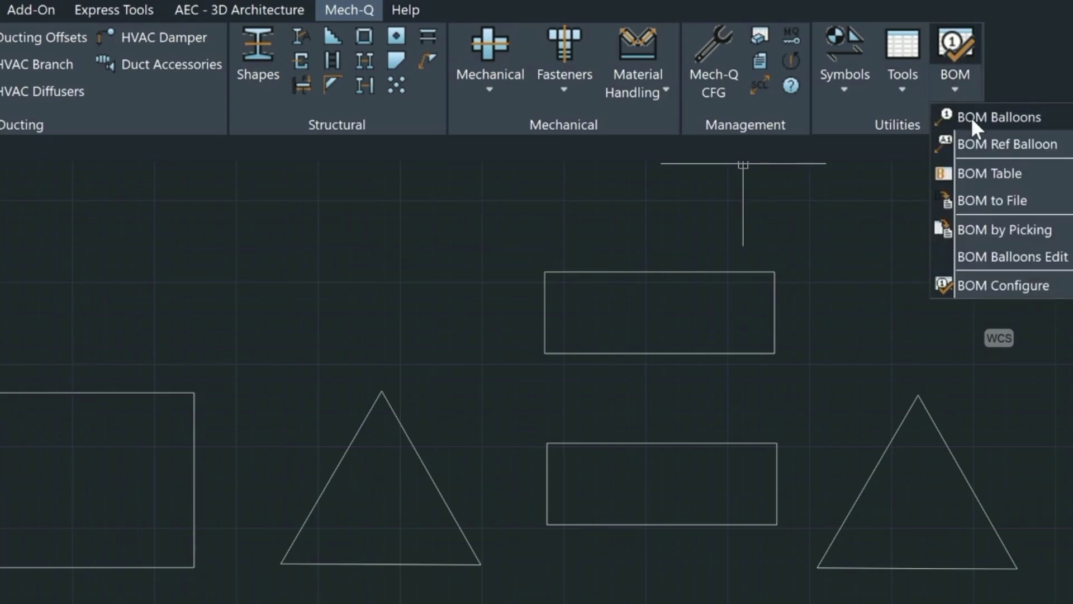
mouse_move(973, 118)
left_click(1006, 144)
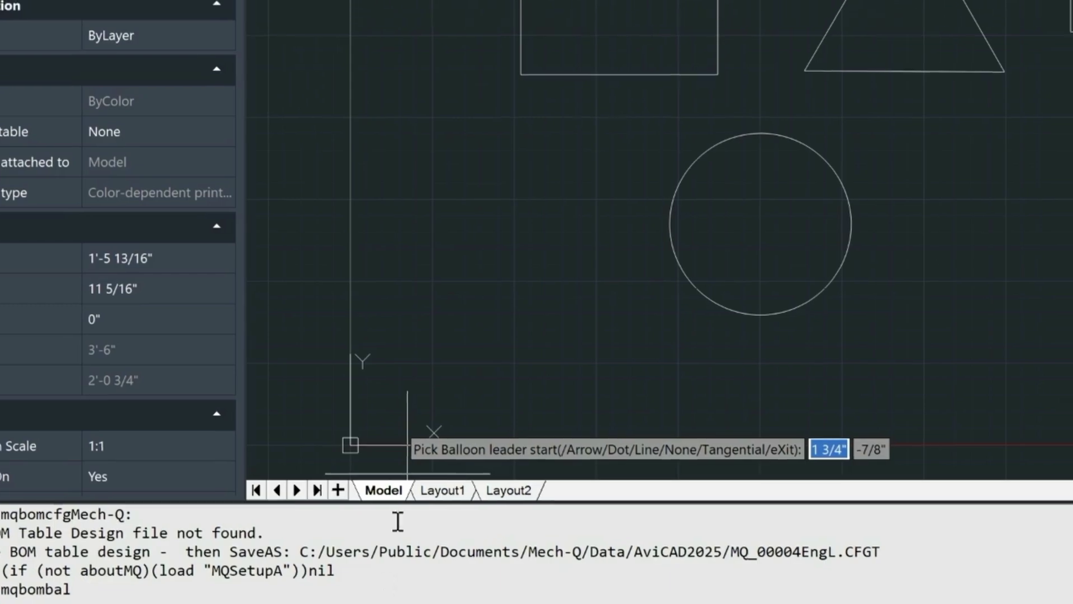
type("a")
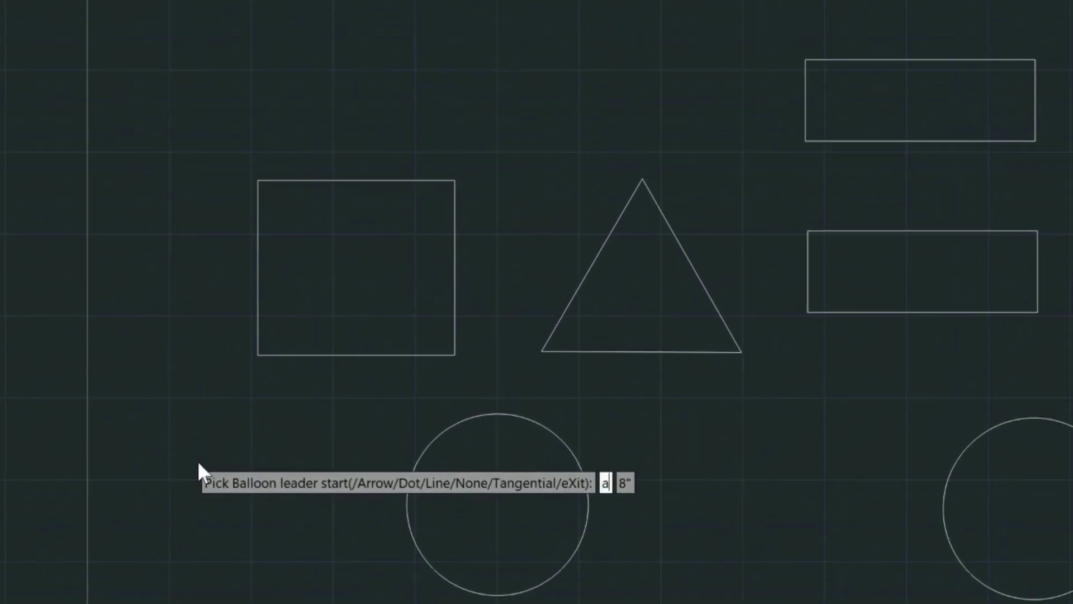
key("Return")
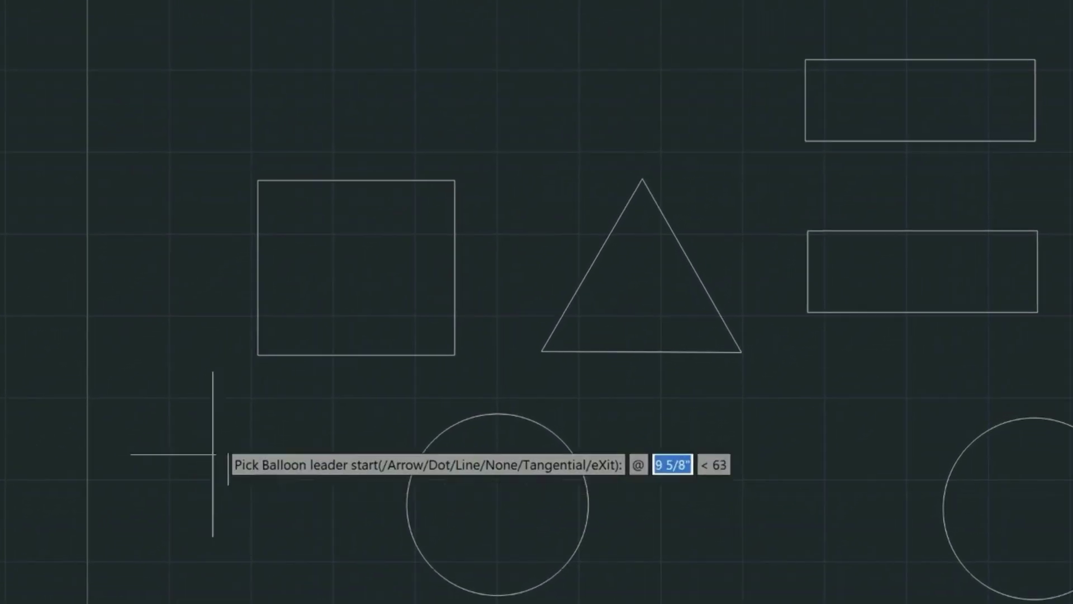
left_click(374, 180)
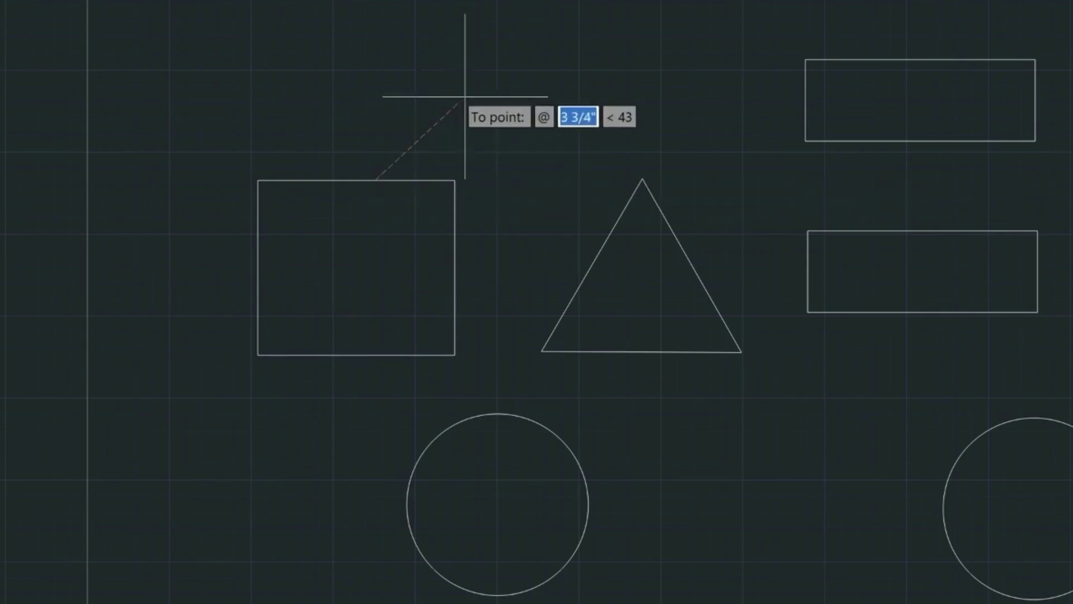
left_click(454, 81)
key("Return")
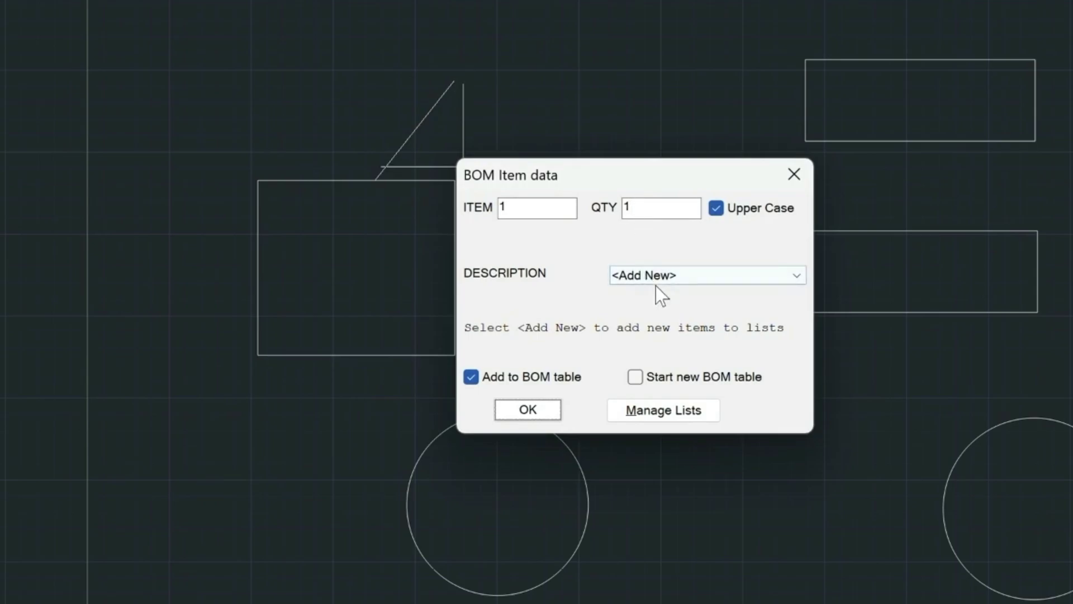
Add the new item description SQUARE for the balloon and confirm the item data.
left_click(687, 277)
left_click(676, 290)
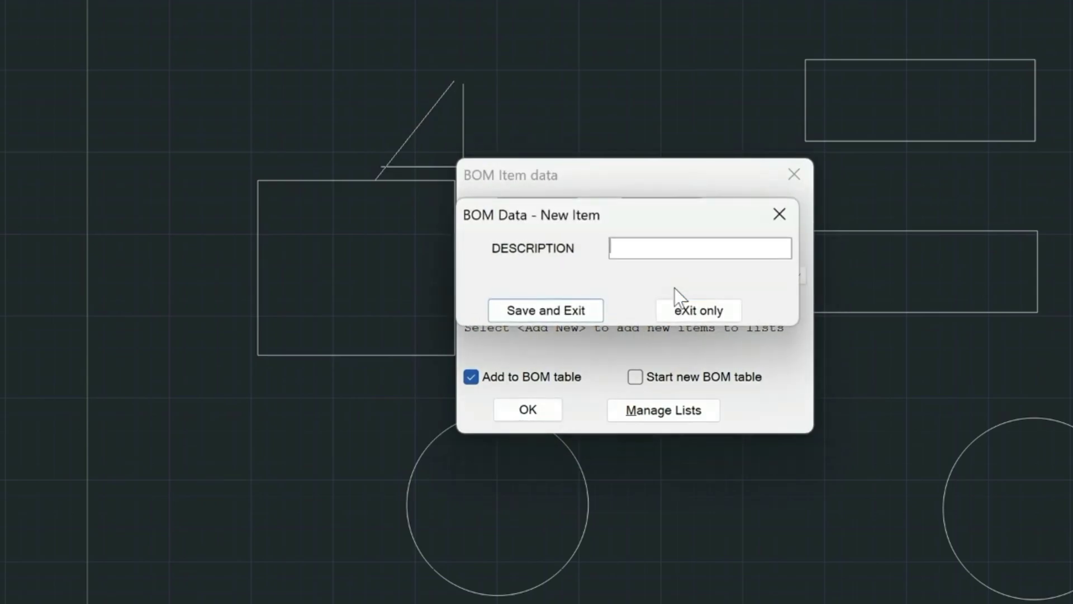
type("SQUARE")
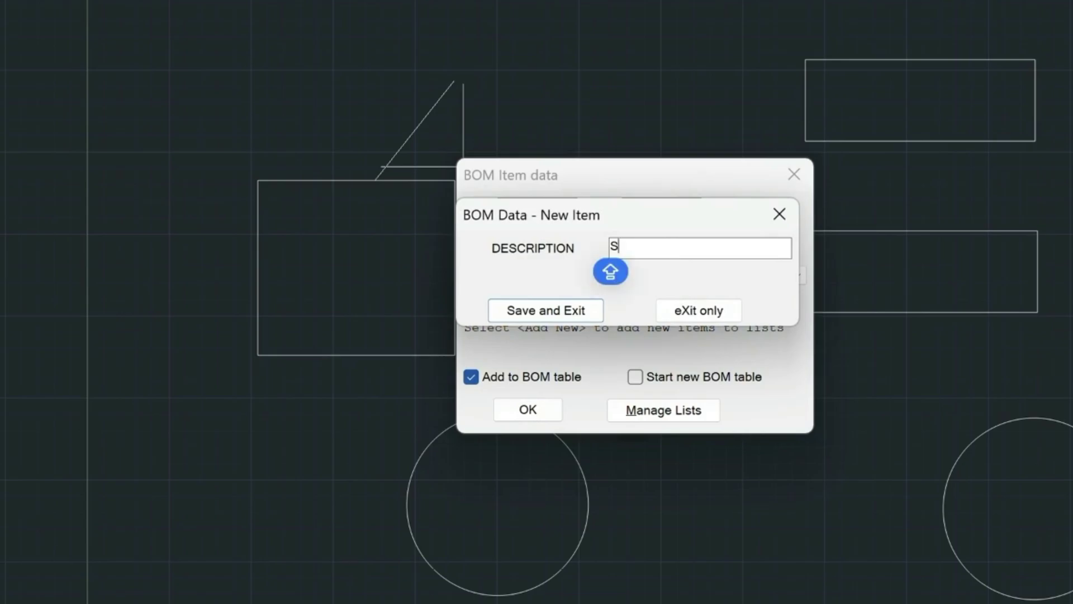
left_click(549, 314)
key("Return")
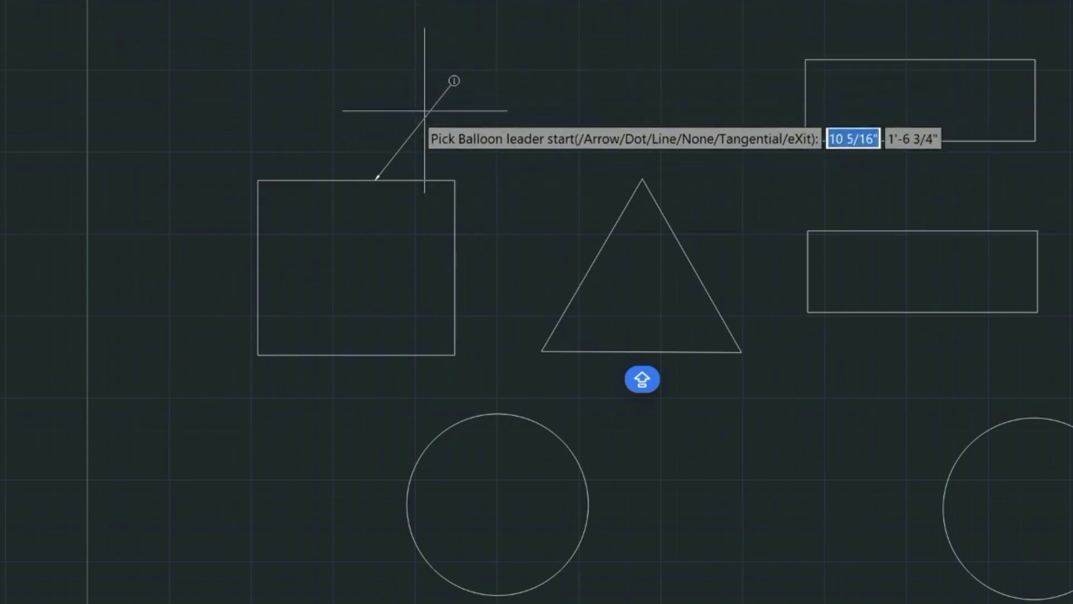
End balloon placement and set DIMSCALE to 4.
type("D")
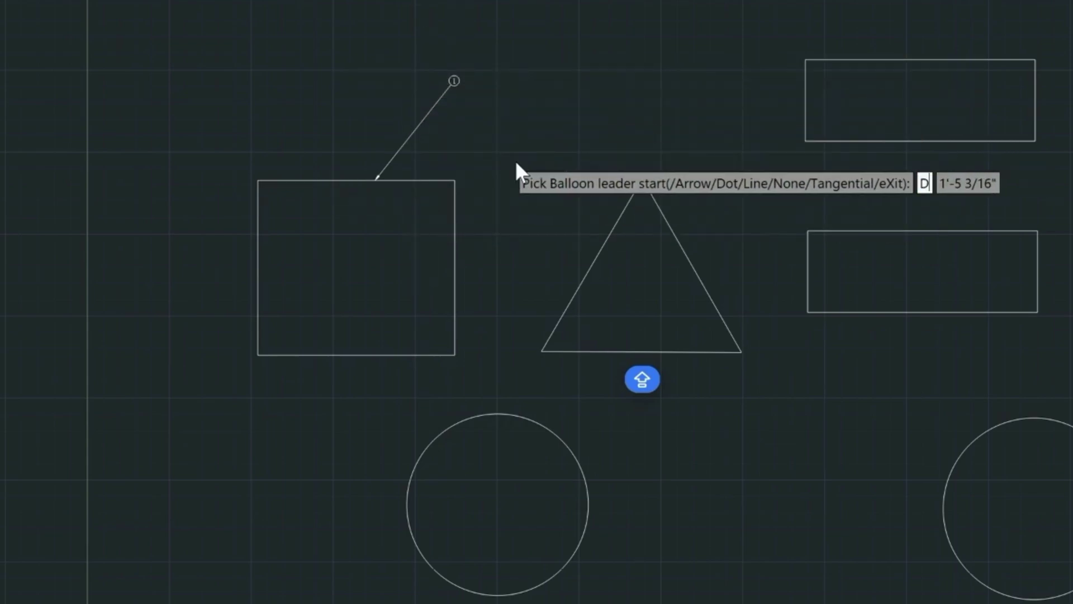
type("IMSCA")
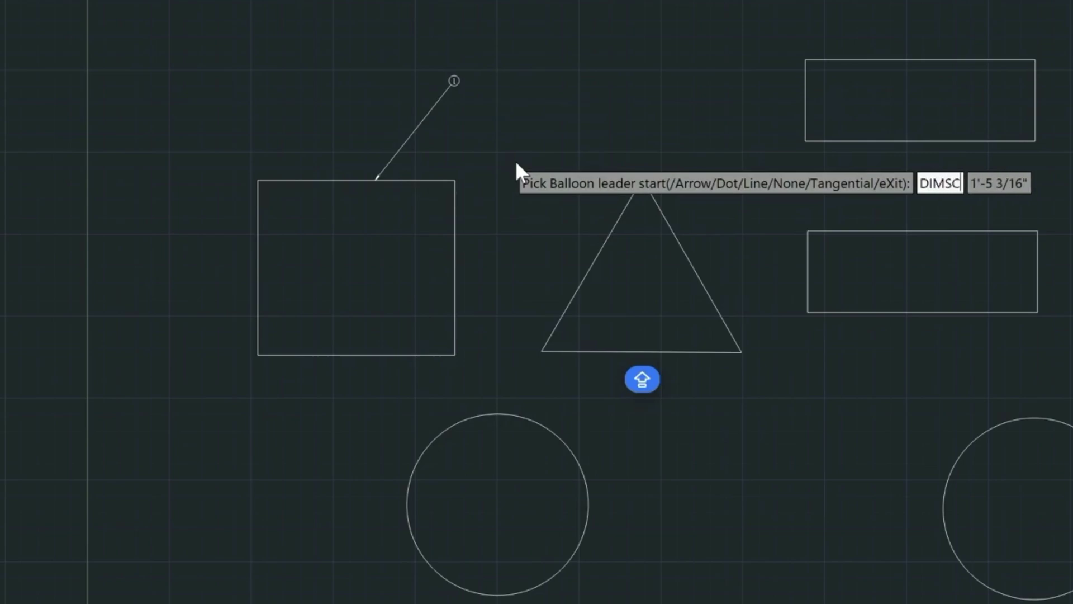
key("Return")
type("DIM")
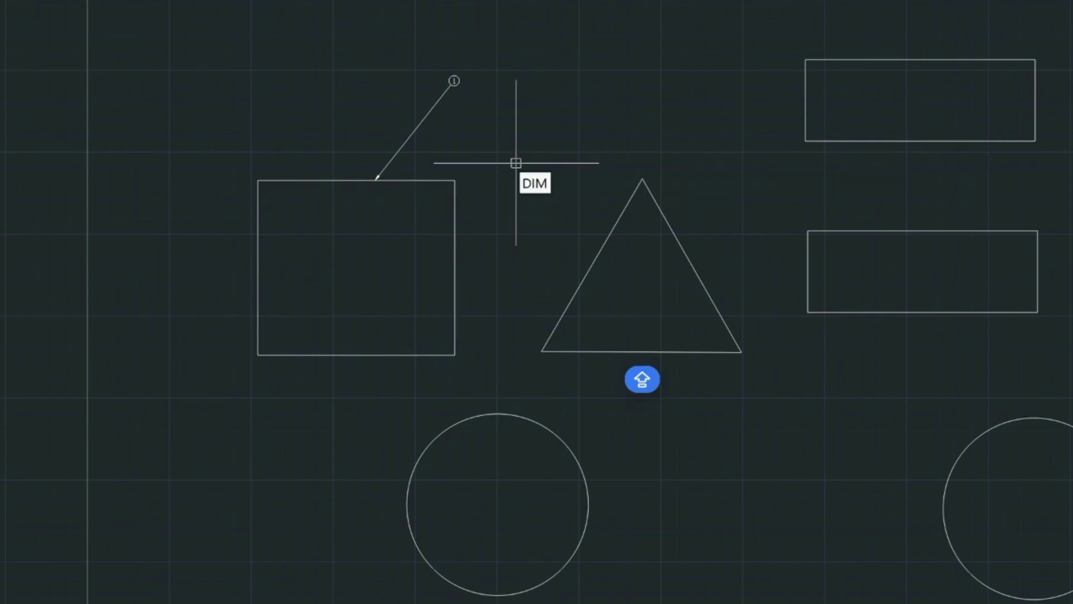
type("SCALE")
key("Return")
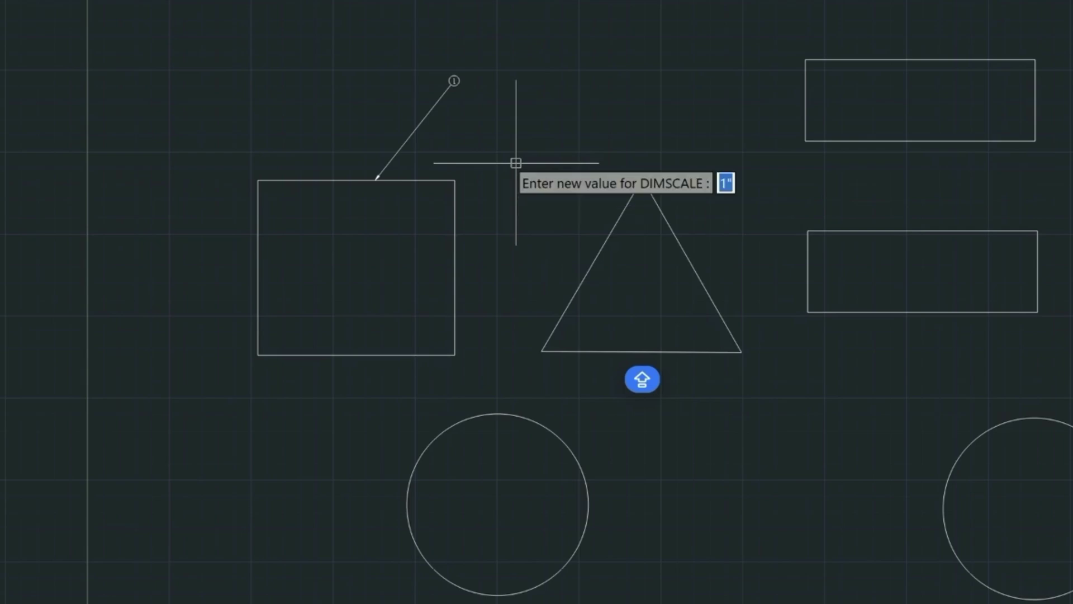
type("4")
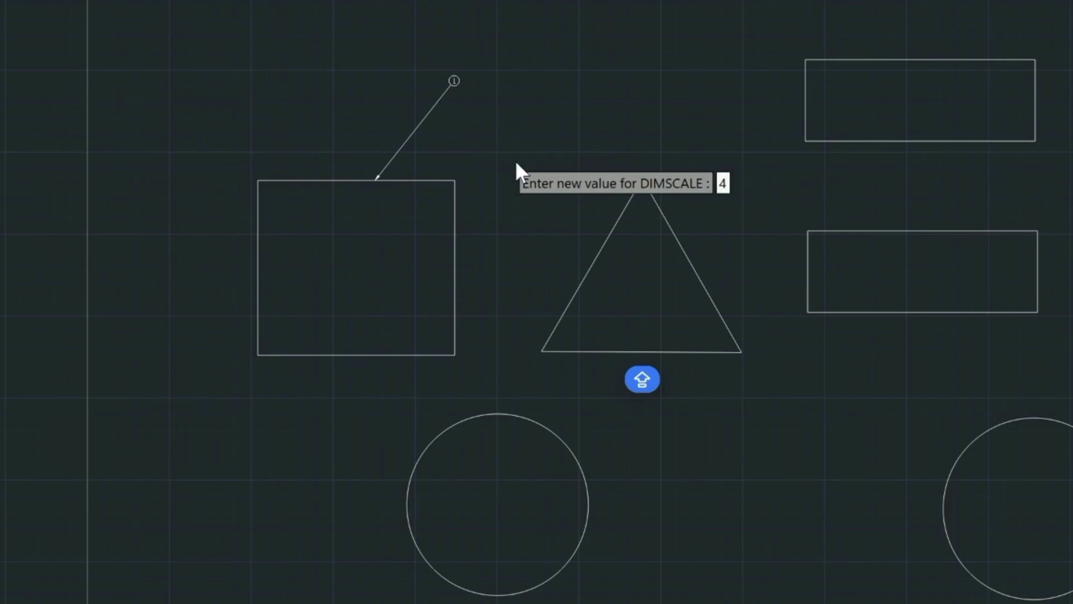
key("Return")
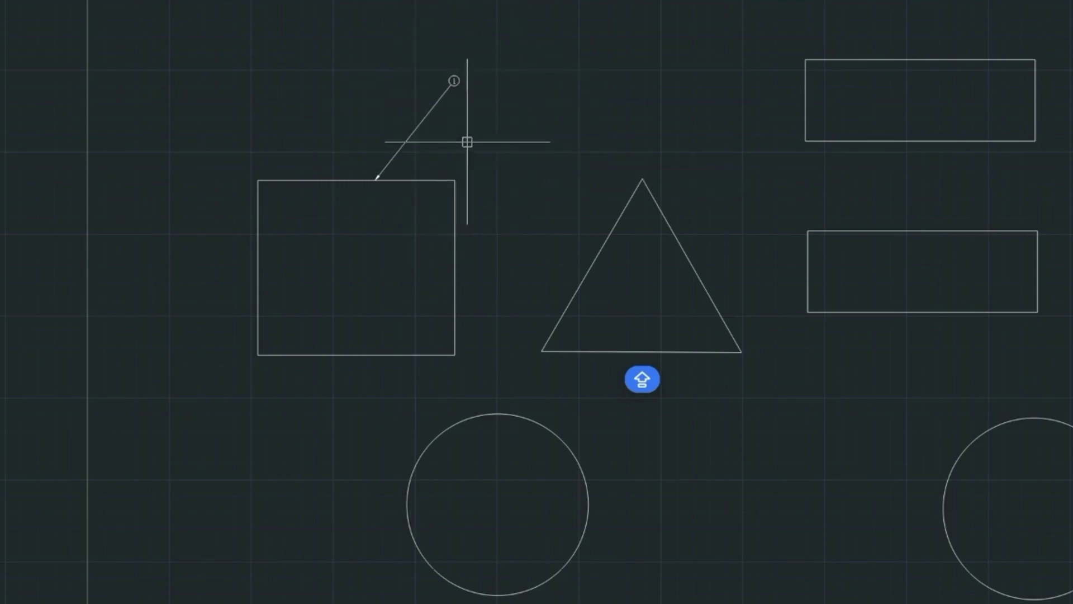
Window-select the square's balloon 1 and delete it.
left_click(497, 111)
left_click(431, 57)
key("Delete")
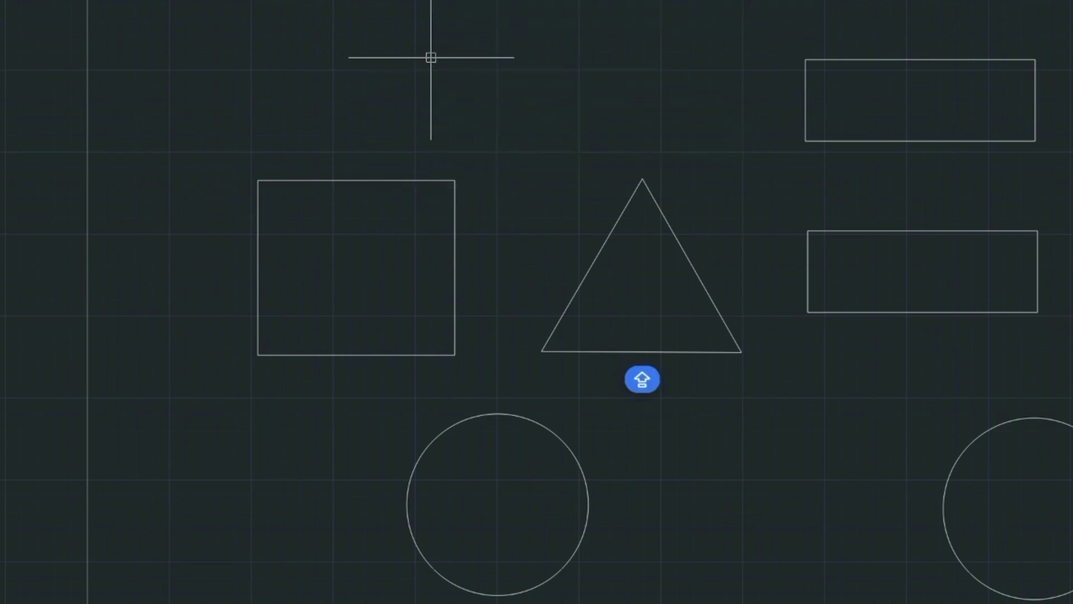
Place balloon 1 with a leader from the square's top edge, using the existing SQUARE description.
left_click(963, 23)
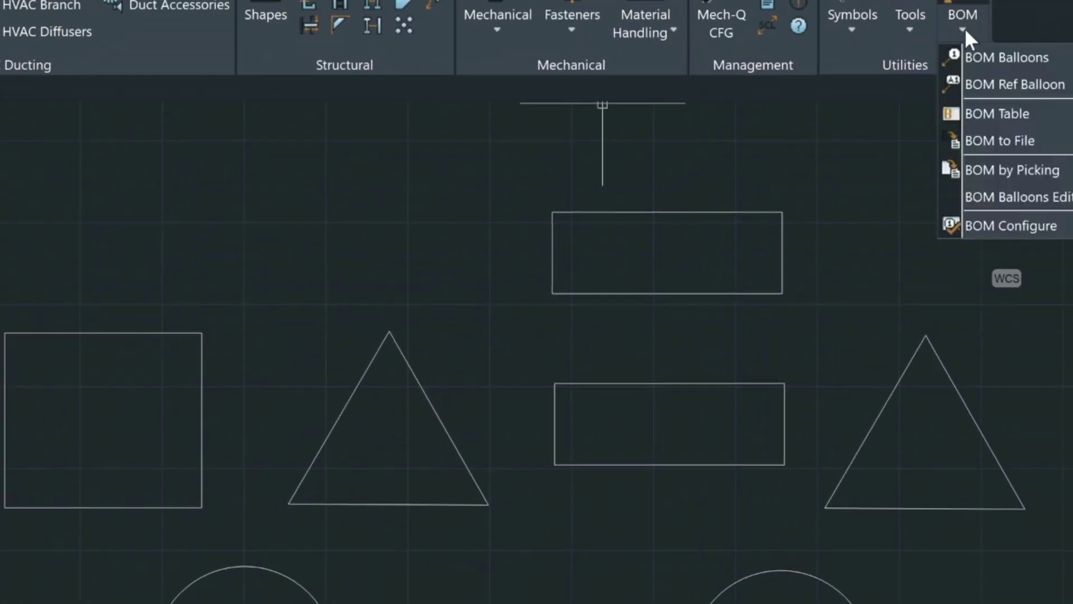
left_click(1000, 58)
left_click(202, 218)
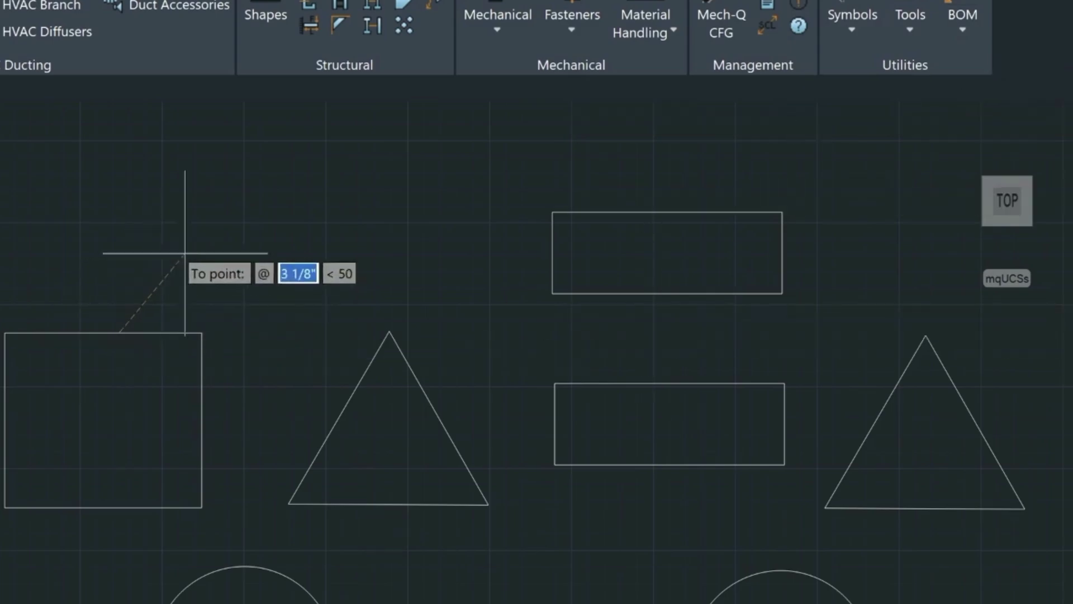
left_click(264, 255)
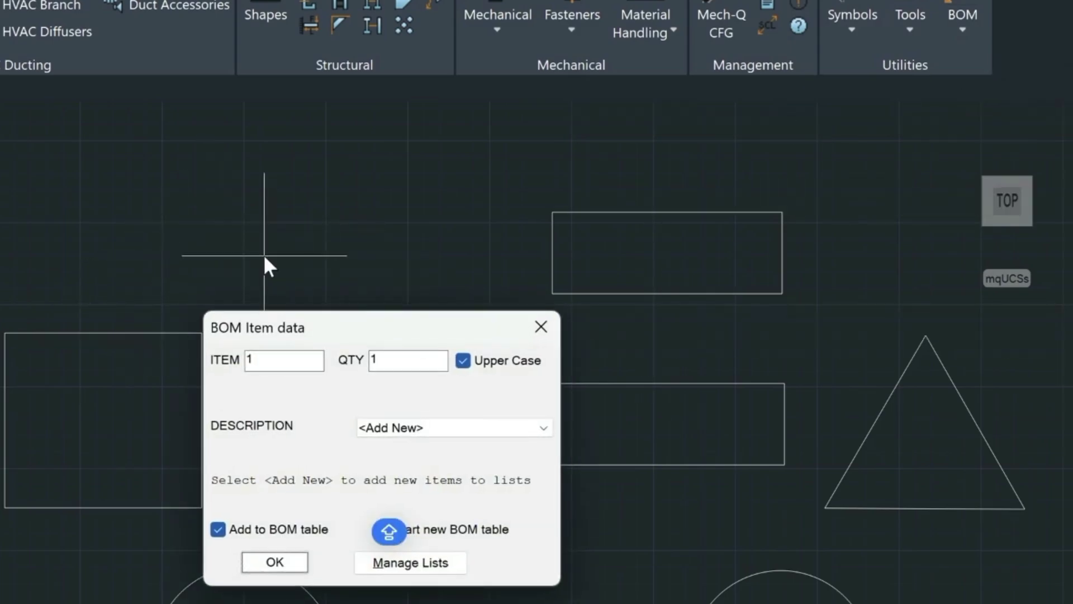
left_click(417, 428)
left_click(408, 475)
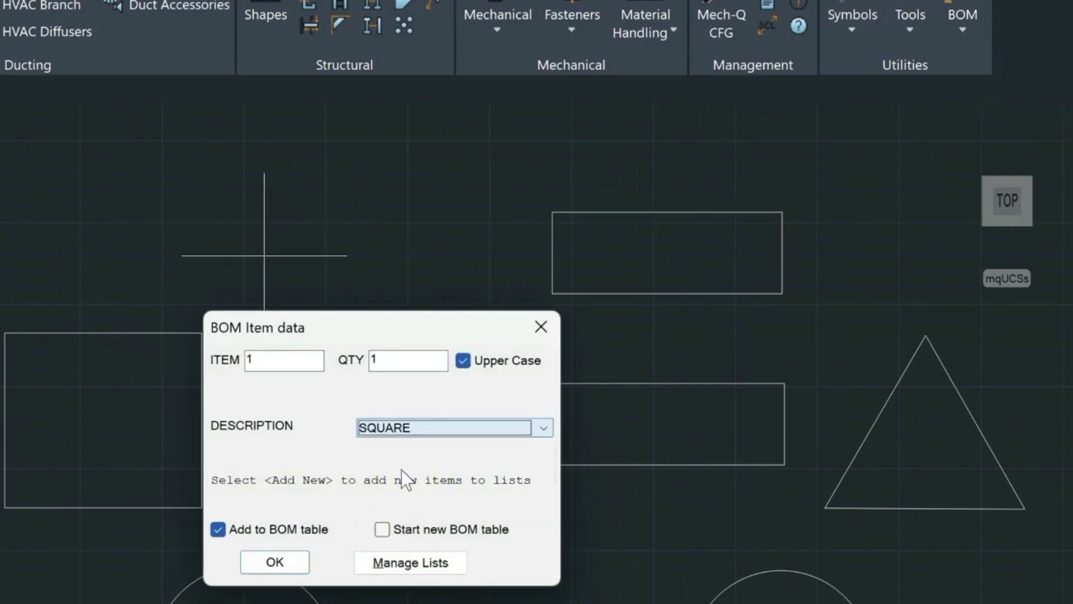
left_click(276, 560)
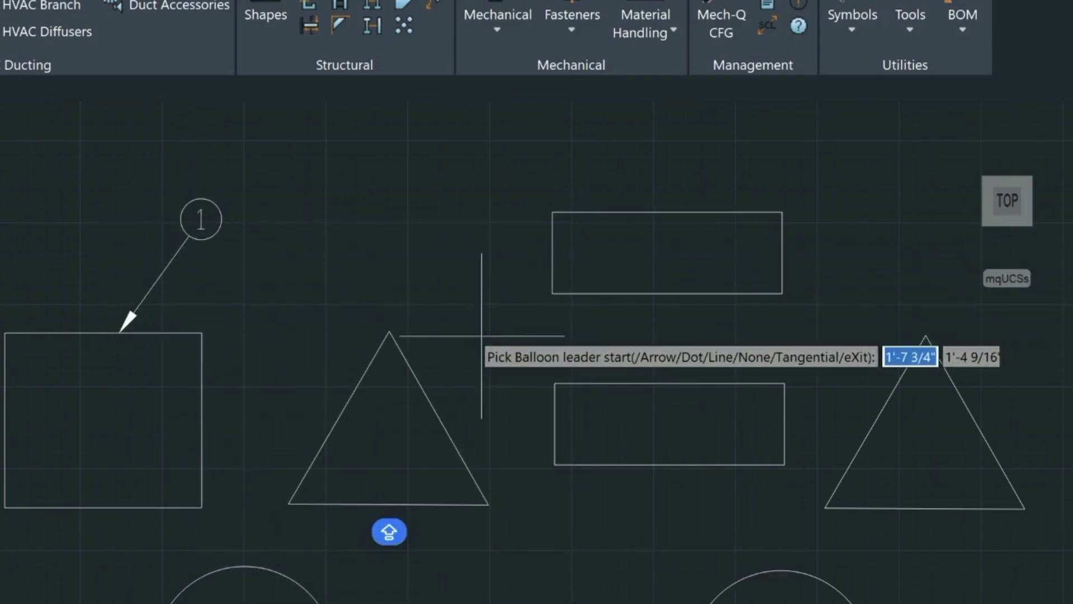
left_click(958, 29)
Start a leaderless (N) BOM balloon at the left circle's centre.
left_click(968, 56)
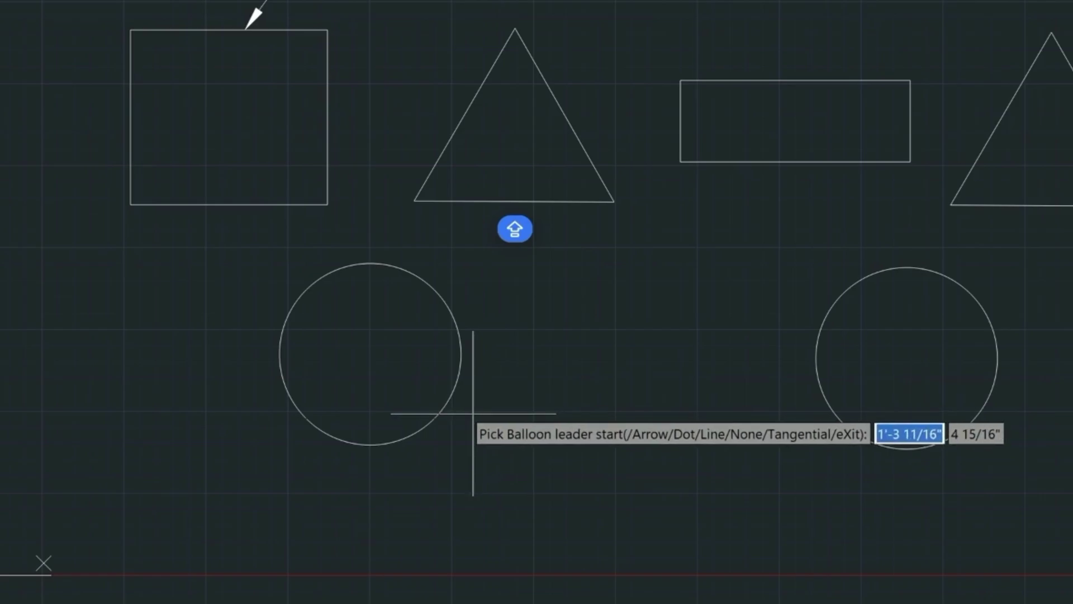
type("N")
key("Return")
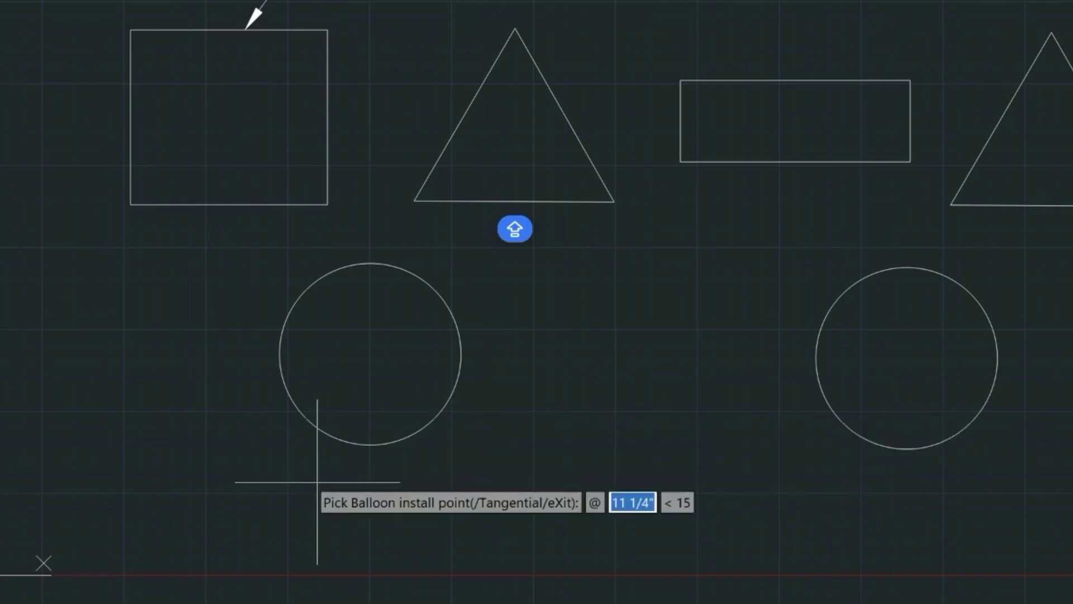
left_click(369, 349)
Add the new description CIRCLE and confirm, creating balloon 2.
left_click(619, 126)
left_click(619, 139)
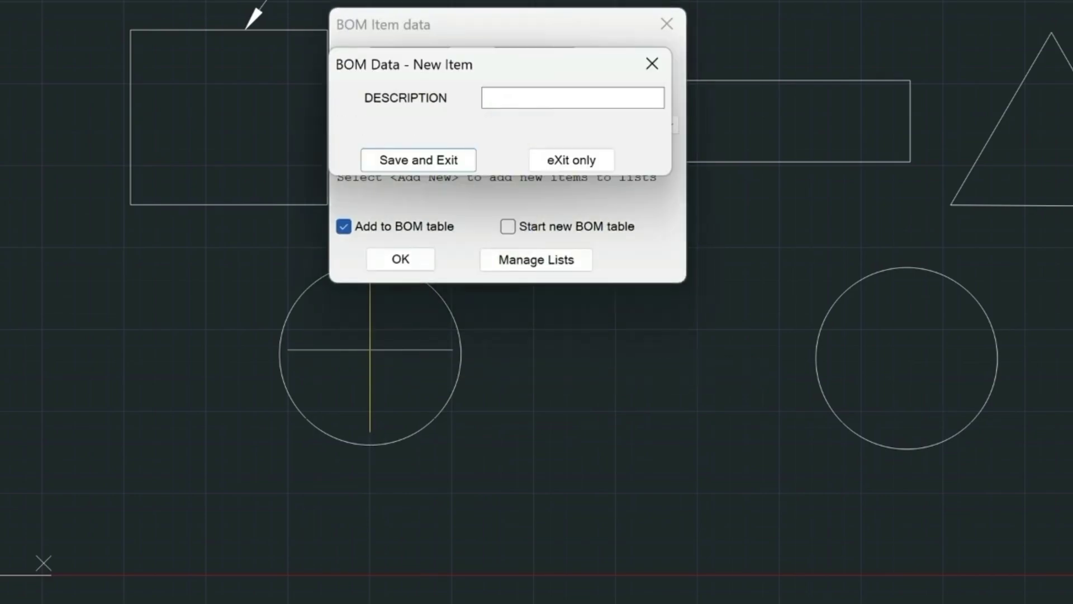
type("CIRCLE")
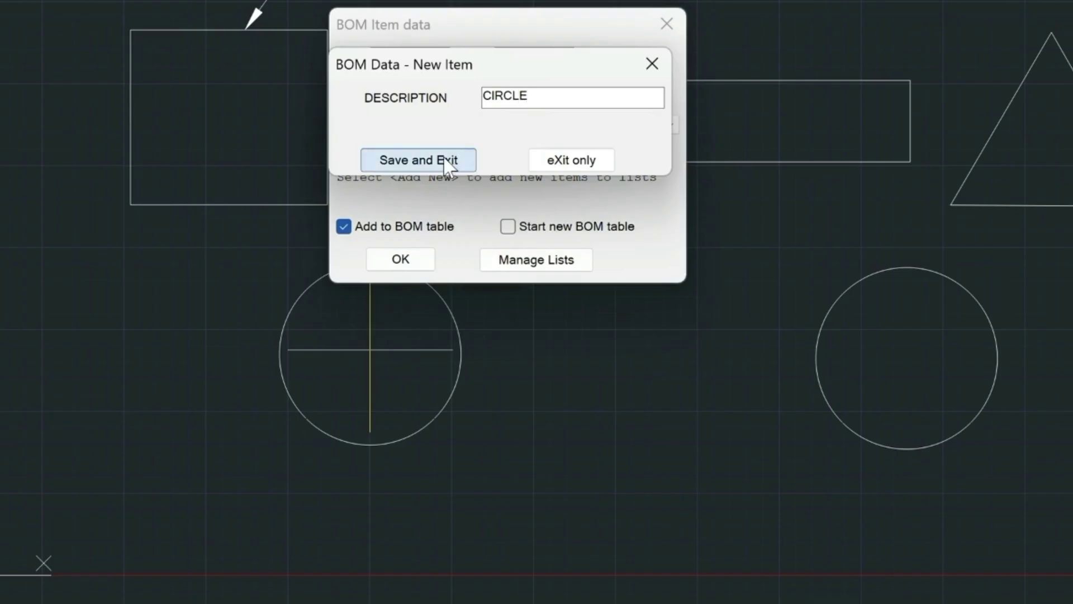
left_click(445, 162)
left_click(407, 257)
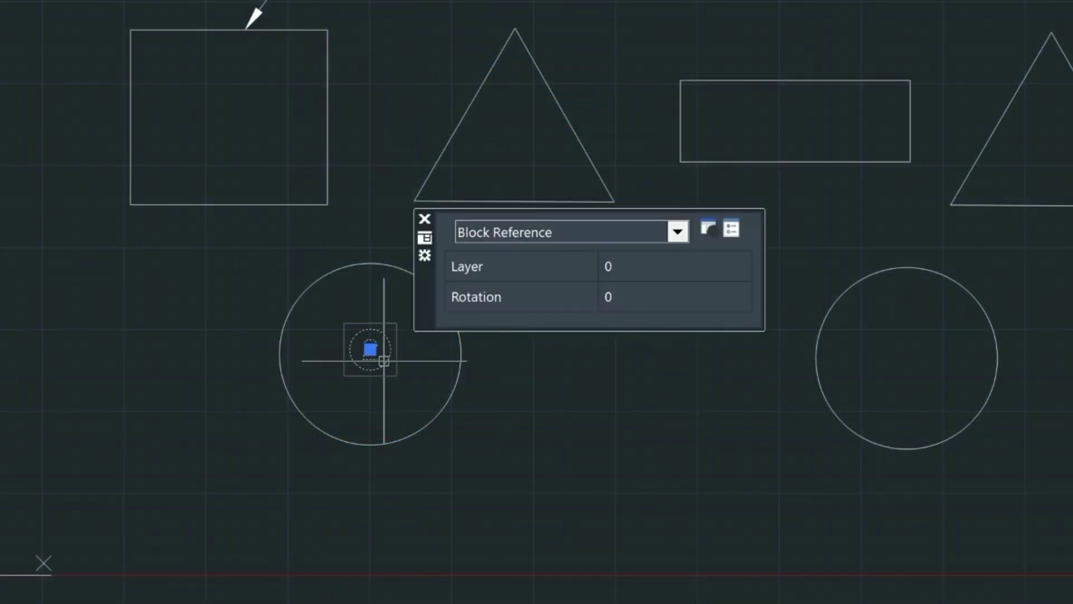
type("co")
Copy balloon 2 from the left circle into the right circle.
key("Return")
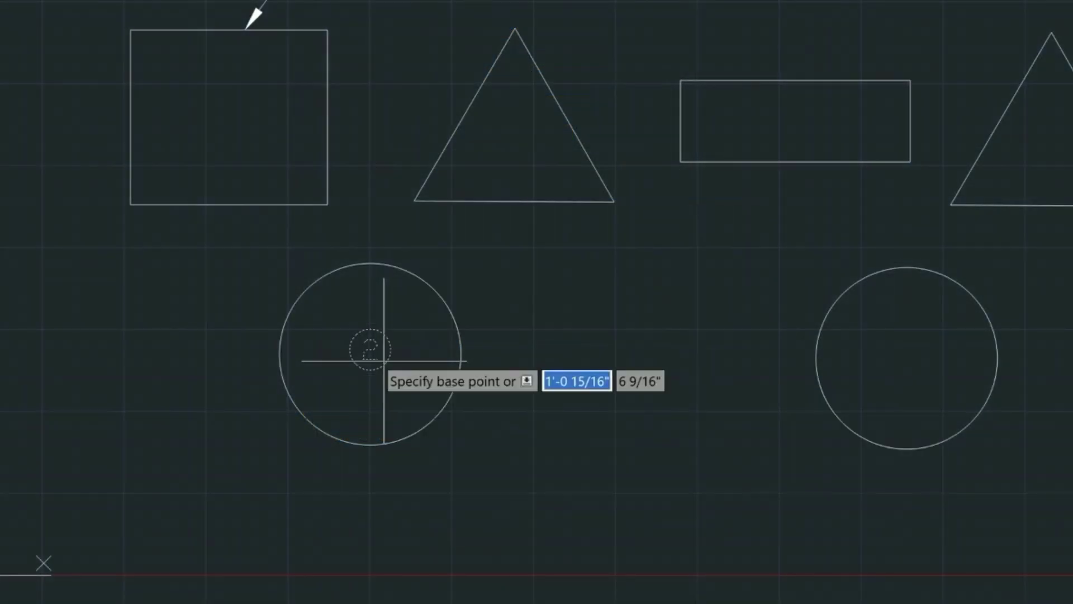
left_click(381, 446)
left_click(914, 447)
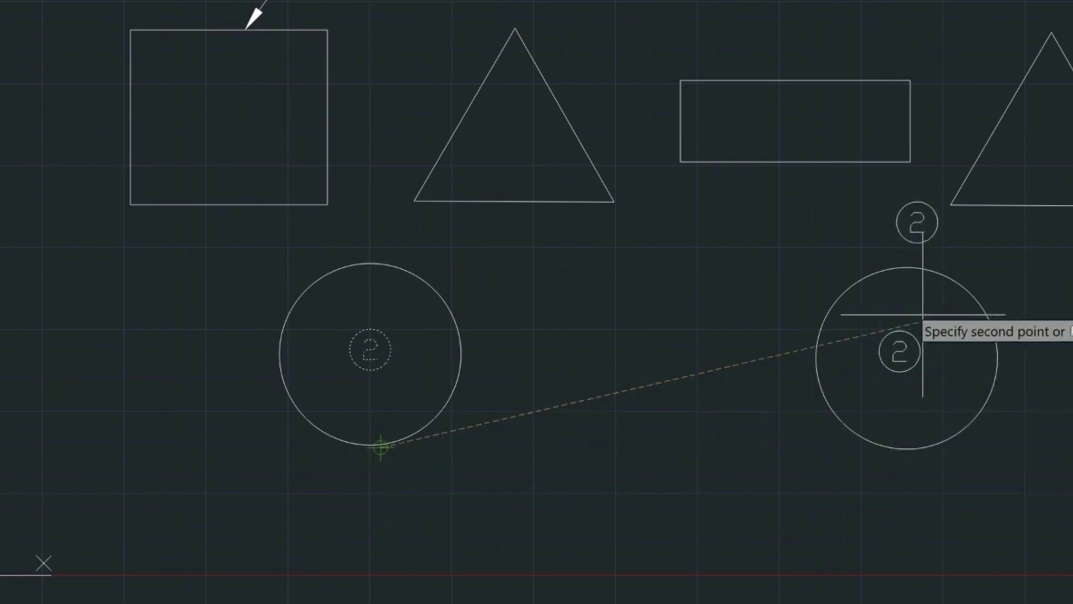
key("Return")
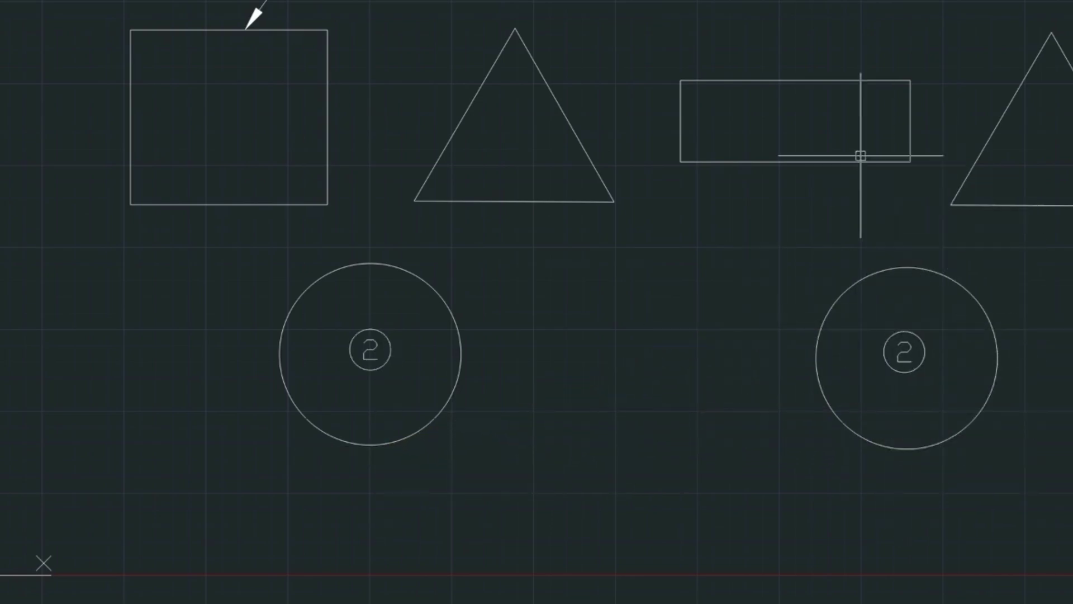
Move a balloon 2 copy into the triangle beside the square.
left_click(907, 330)
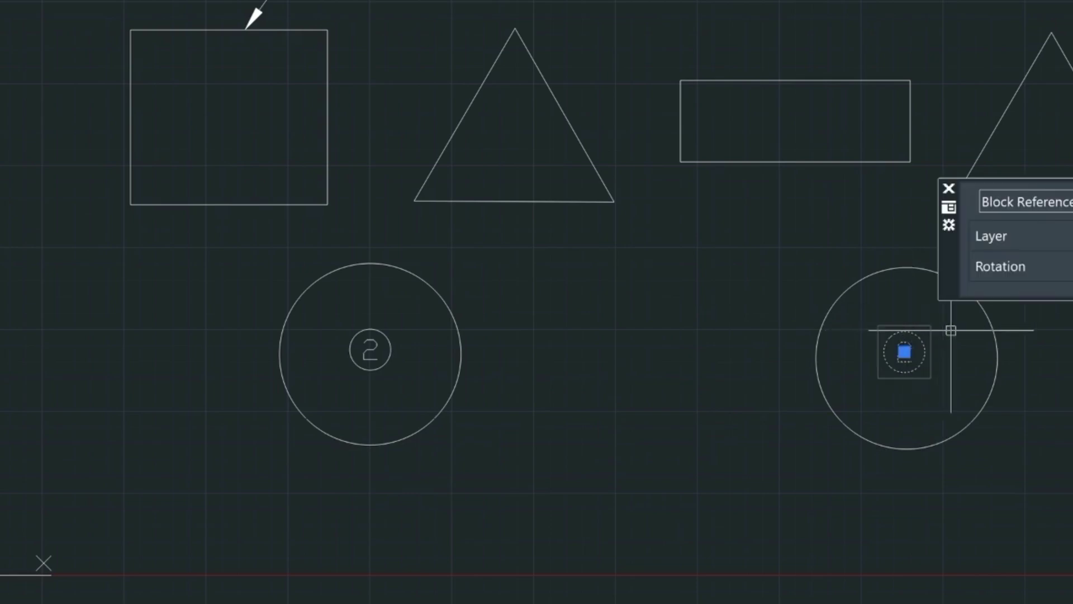
type("m")
key("Return")
left_click(1030, 451)
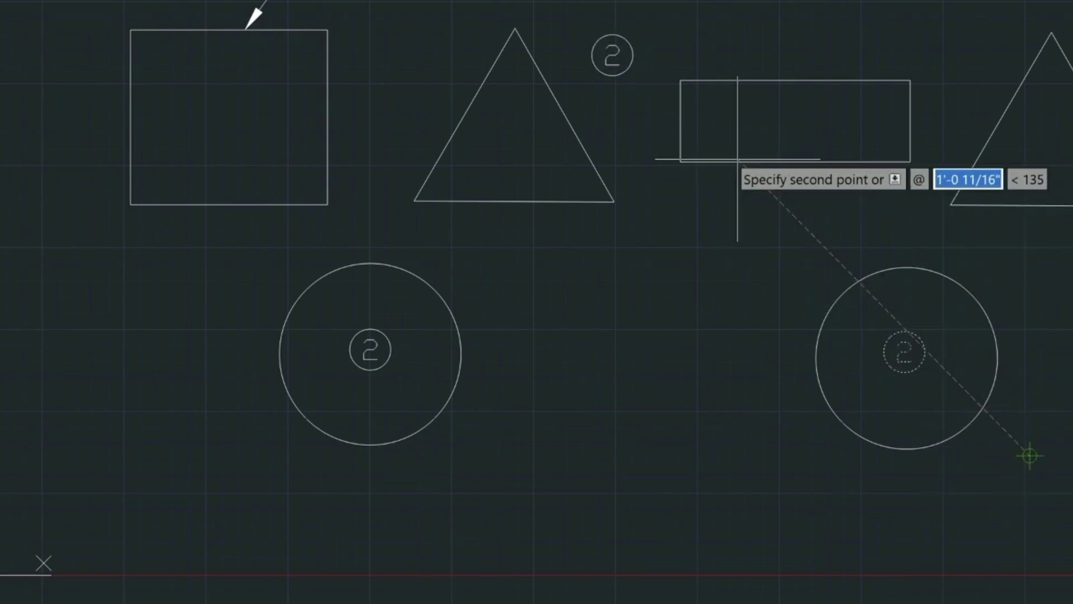
left_click(644, 240)
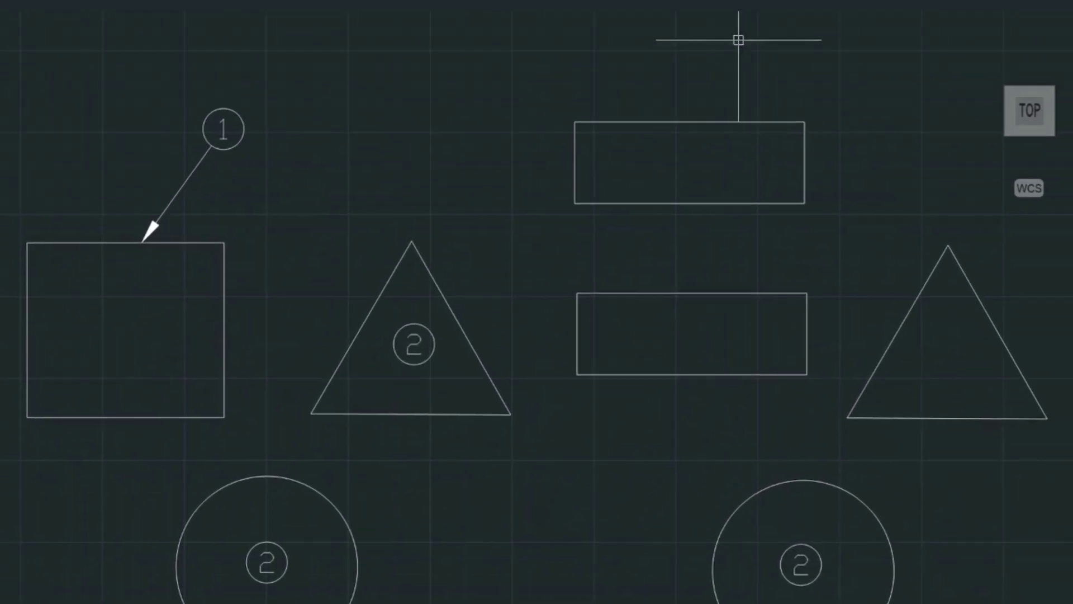
Edit the triangle's balloon to item 3 with the new description TRIANGLE.
left_click(939, 47)
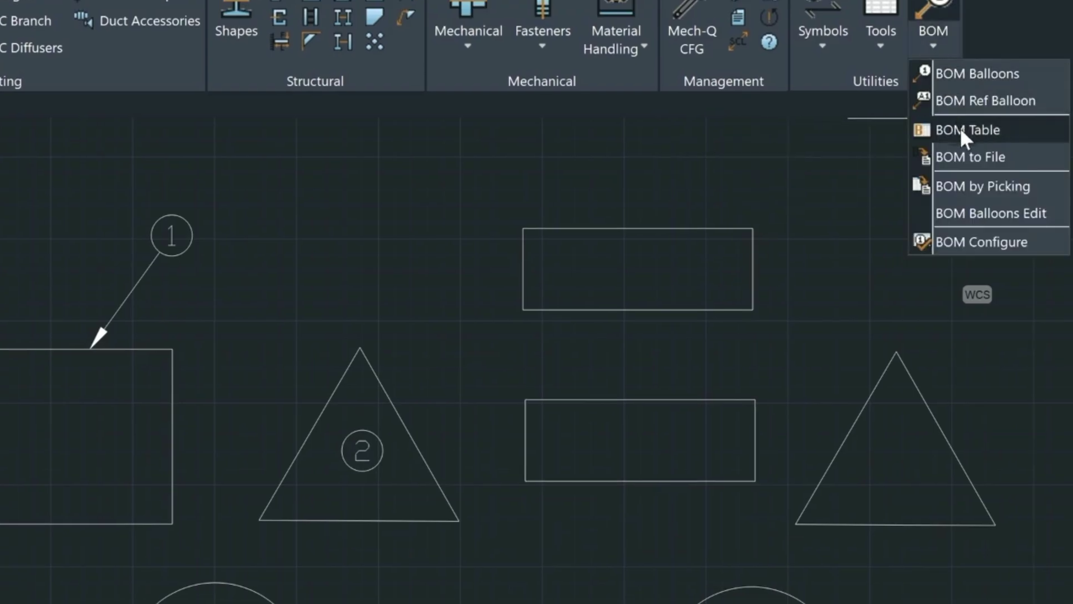
left_click(955, 213)
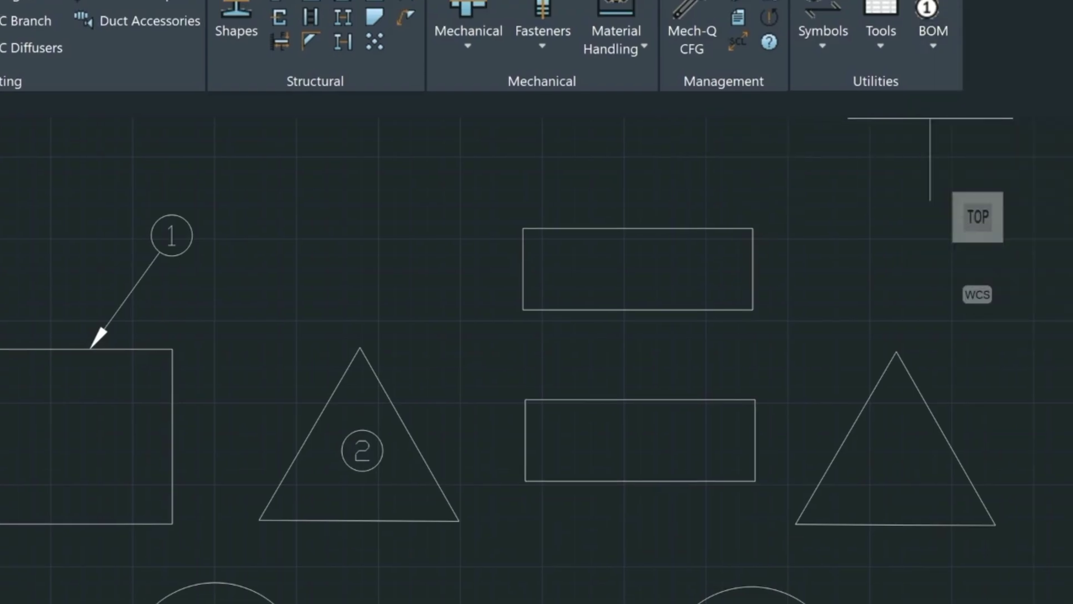
left_click(376, 462)
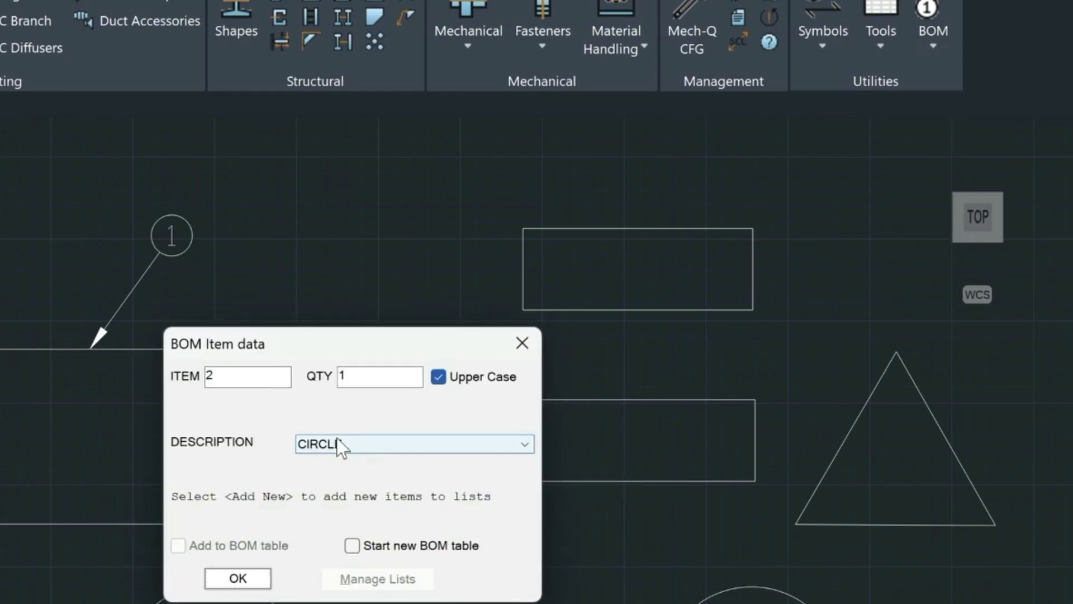
left_click(407, 446)
left_click(382, 464)
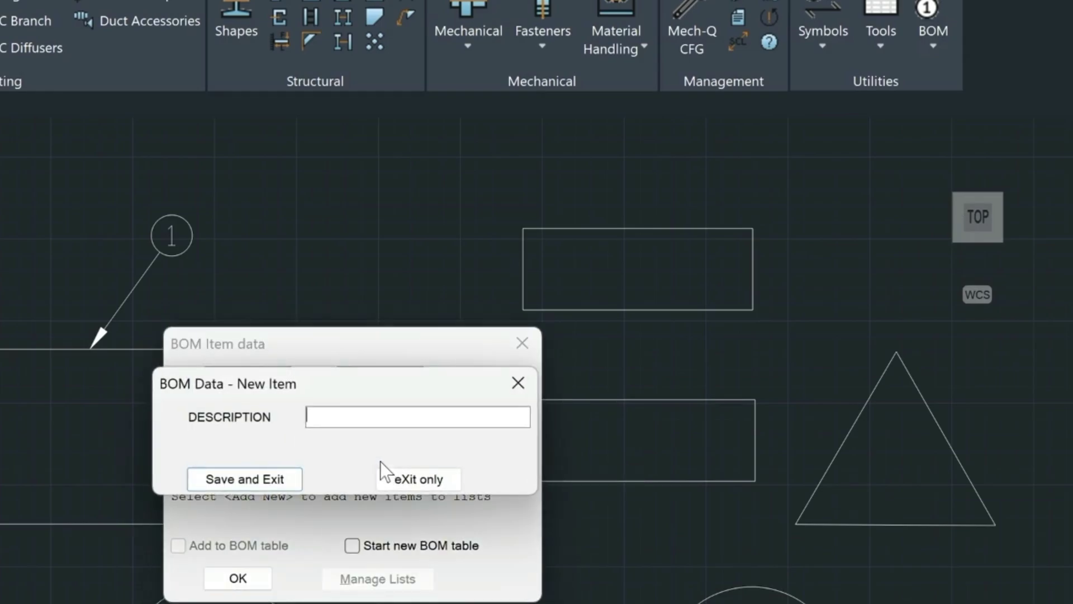
type("TRIANGLE")
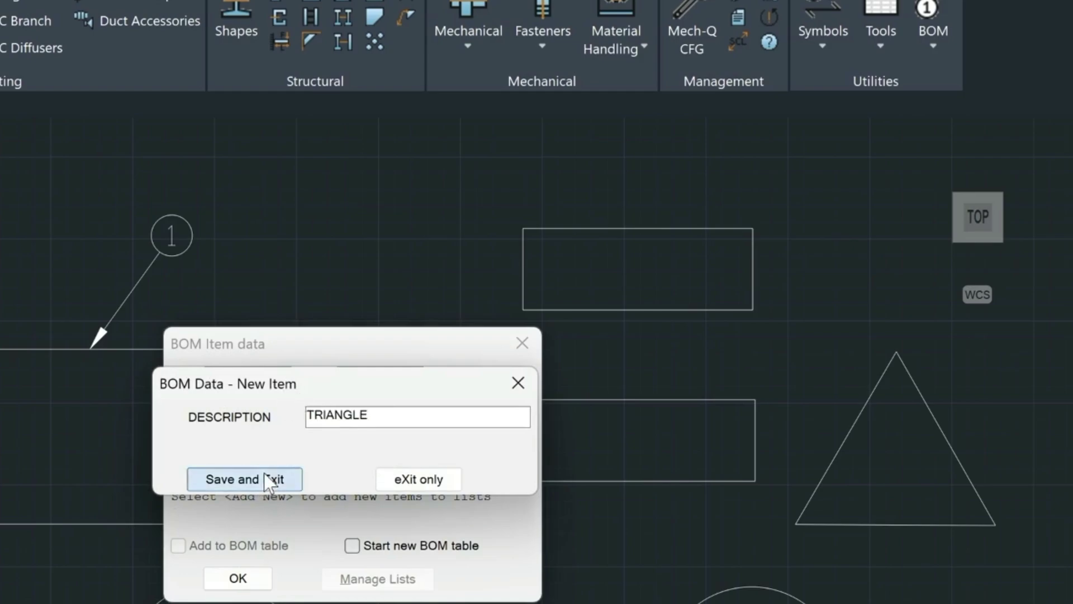
left_click(265, 478)
left_click_drag(292, 345, 594, 300)
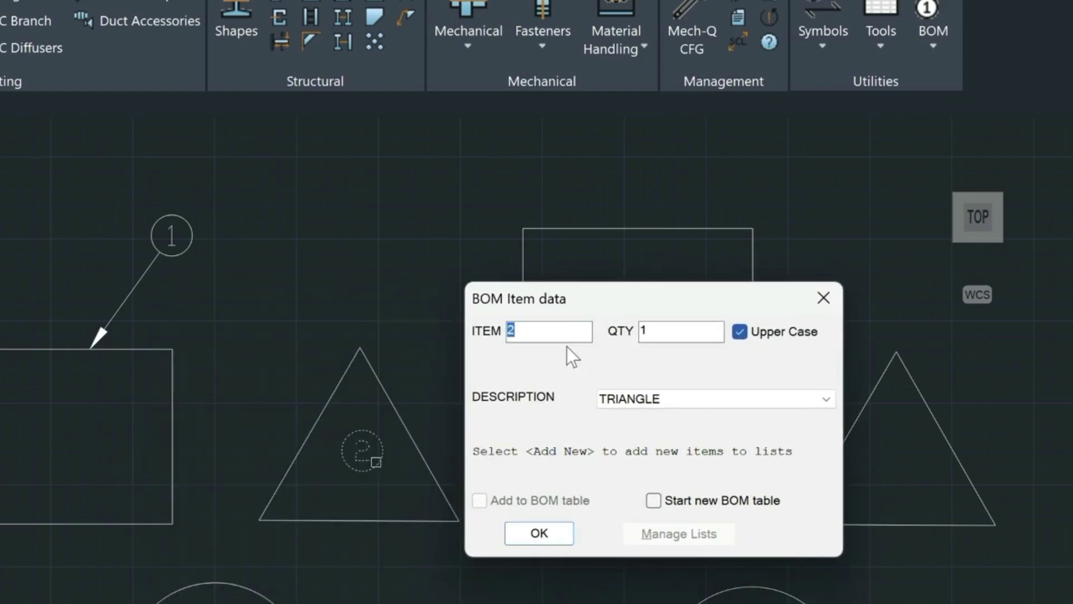
type("3")
left_click(539, 532)
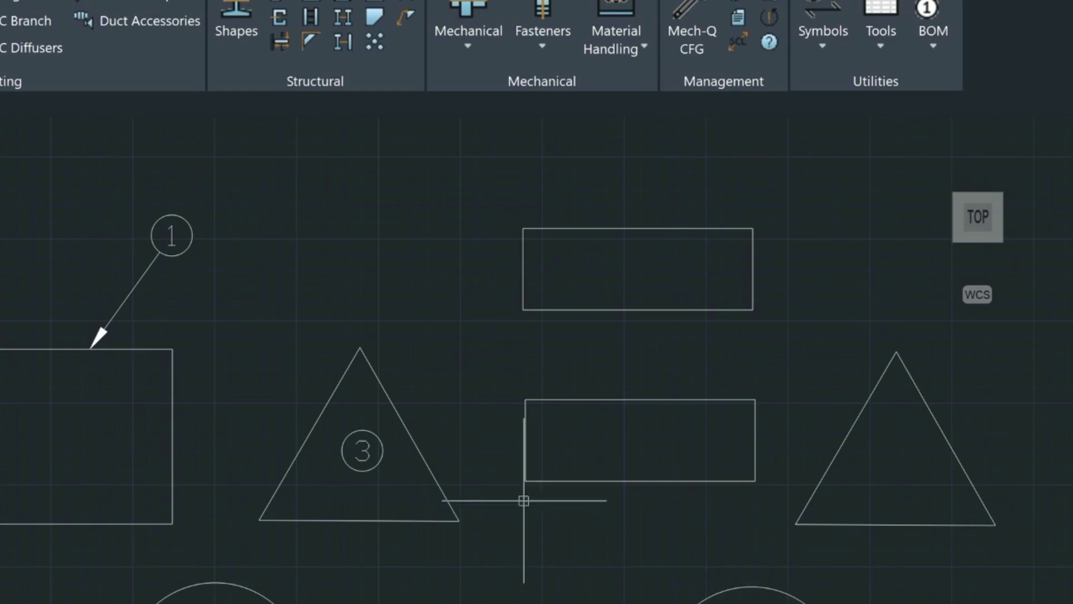
Move balloon 3 inside the right-hand triangle.
left_click(380, 460)
type("m")
key("Return")
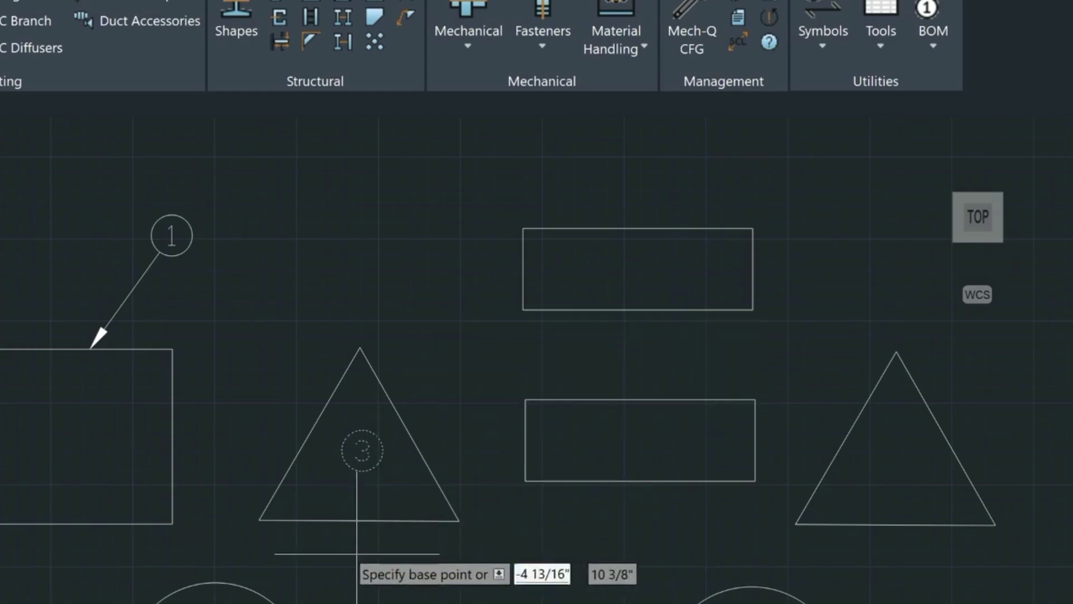
left_click(412, 532)
left_click(950, 539)
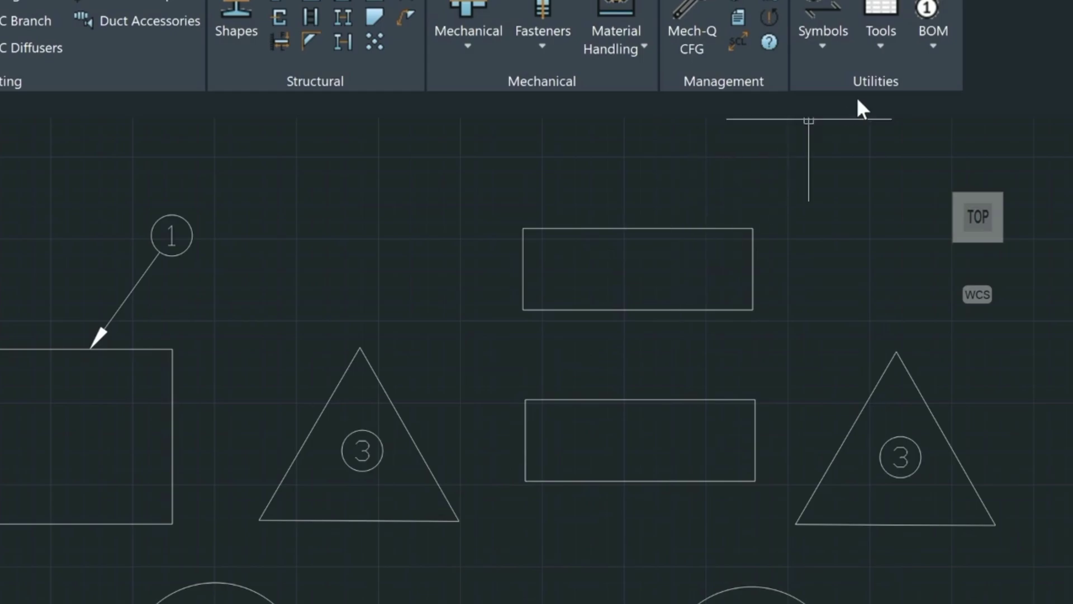
Set the BOM balloon shape to Leader Only, then start placing a new BOM balloon.
left_click(933, 45)
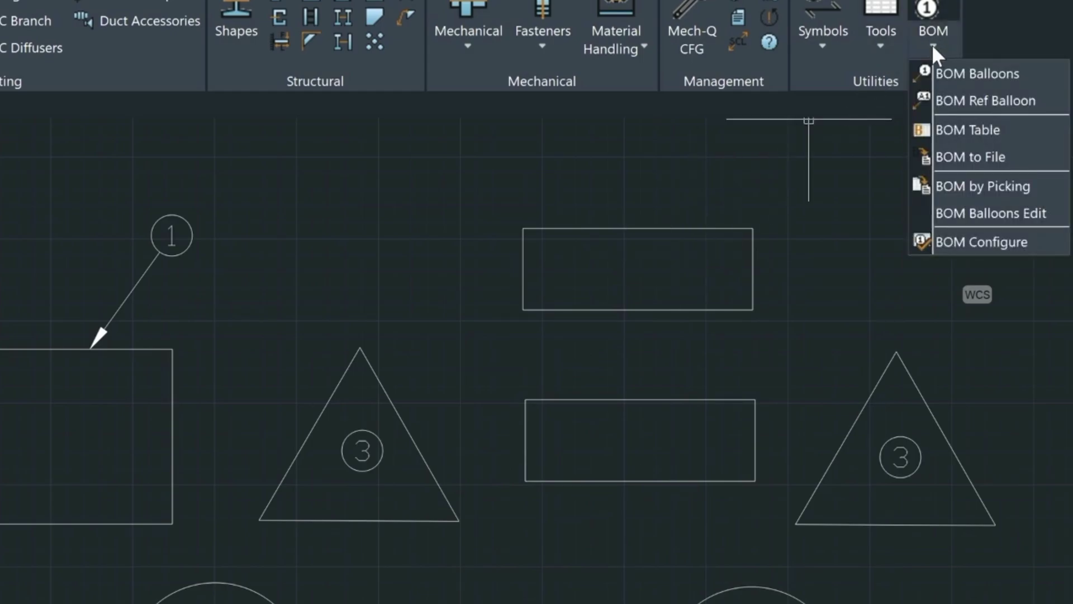
left_click(955, 235)
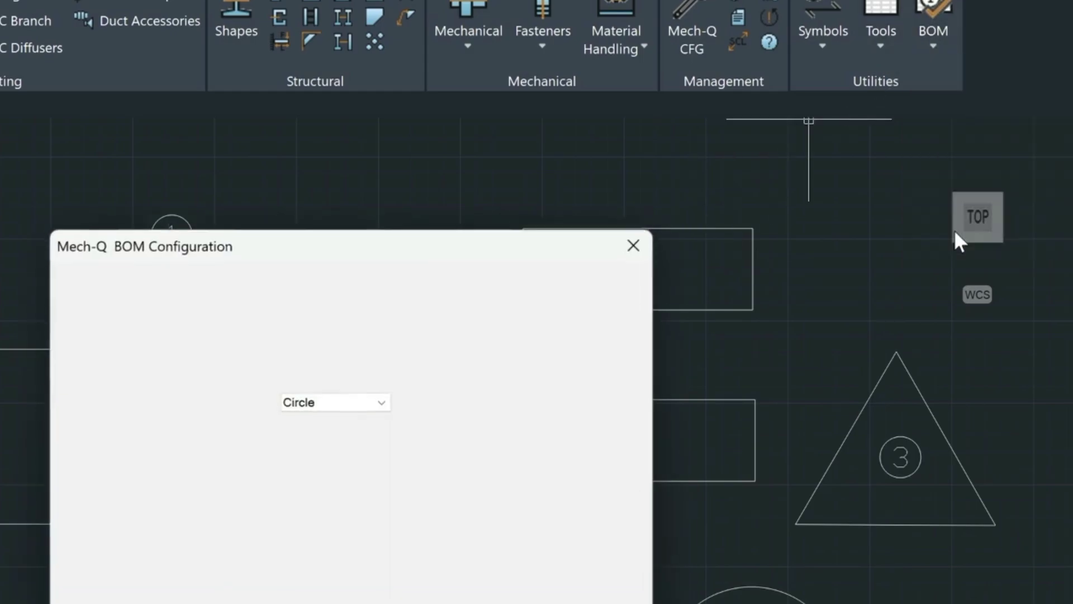
left_click(374, 402)
left_click(336, 431)
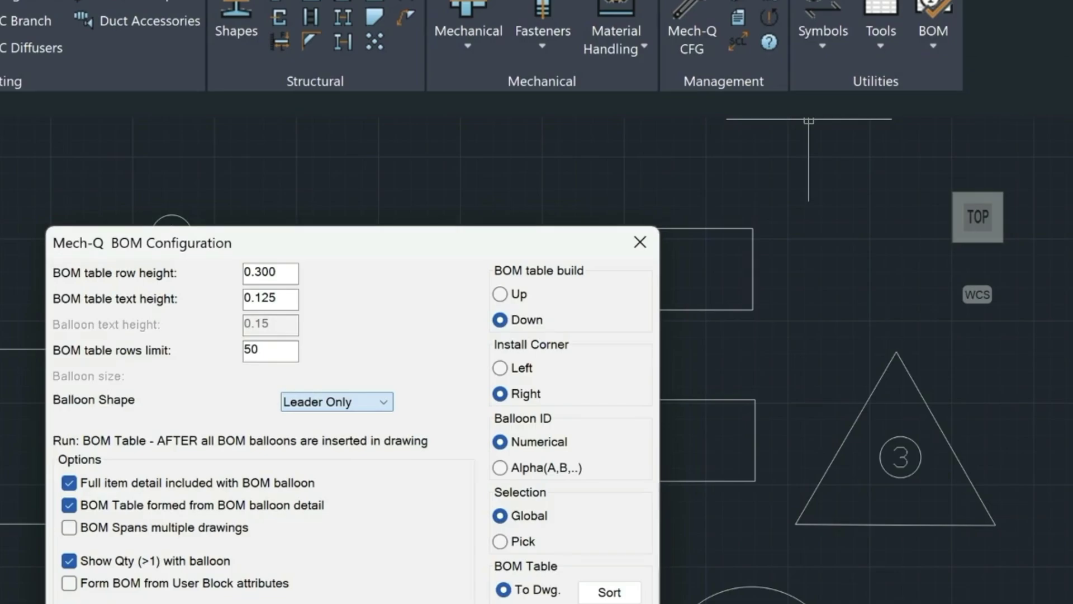
key("Return")
left_click(930, 48)
left_click(939, 71)
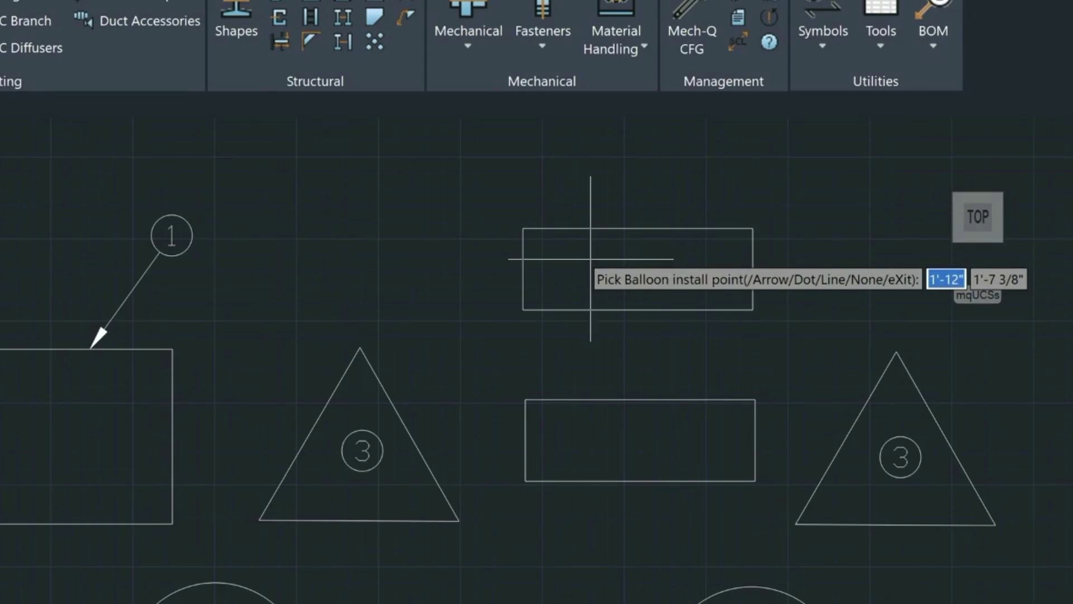
Place the balloon near the upper rectangle, with its leader running left from the rectangle's left edge.
left_click(589, 257)
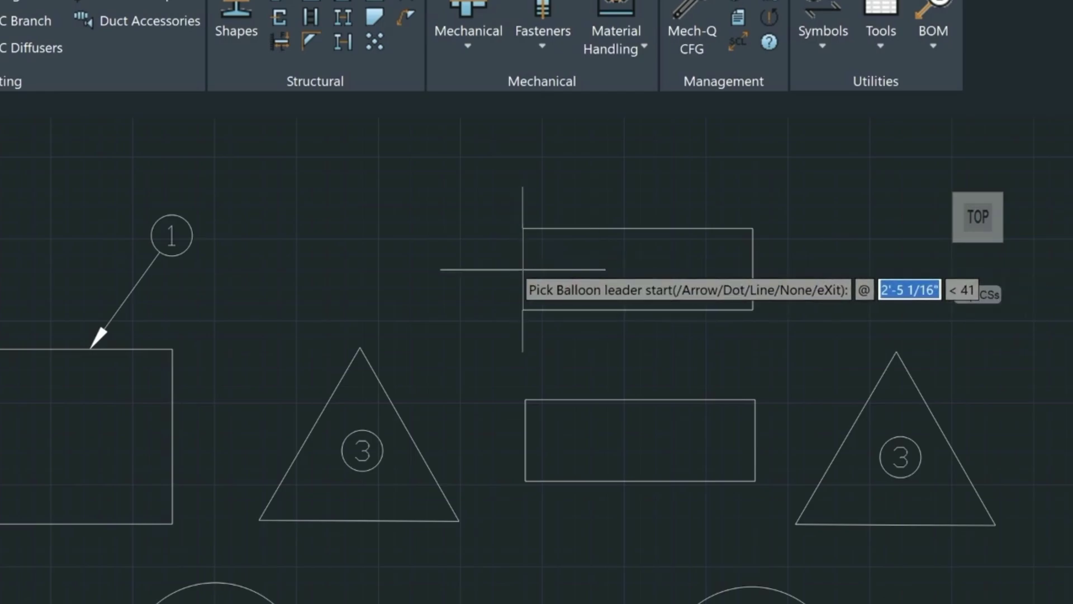
left_click(522, 269)
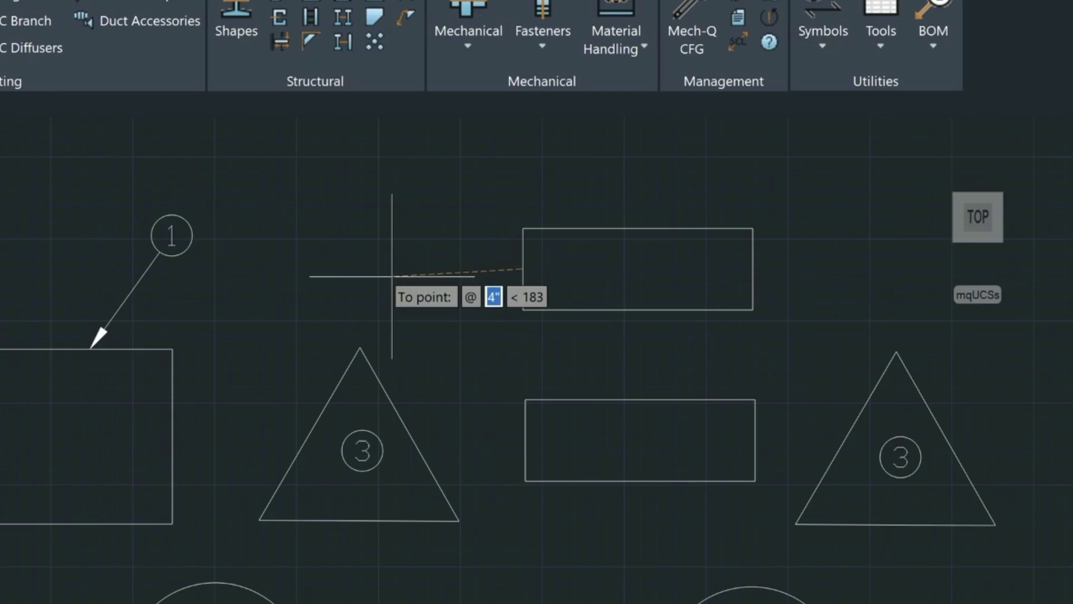
left_click(401, 269)
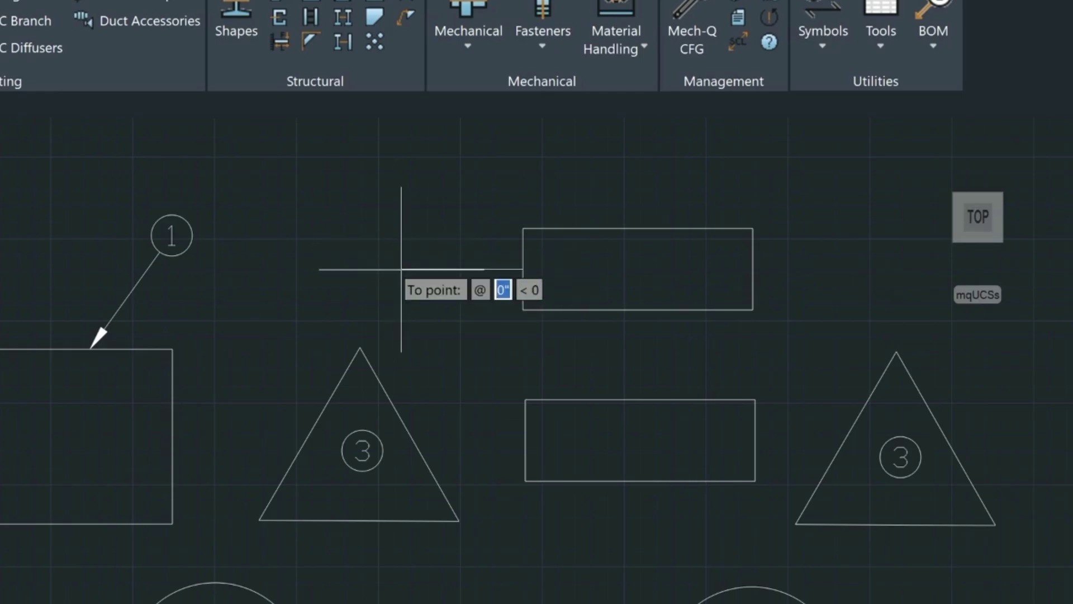
key("Return")
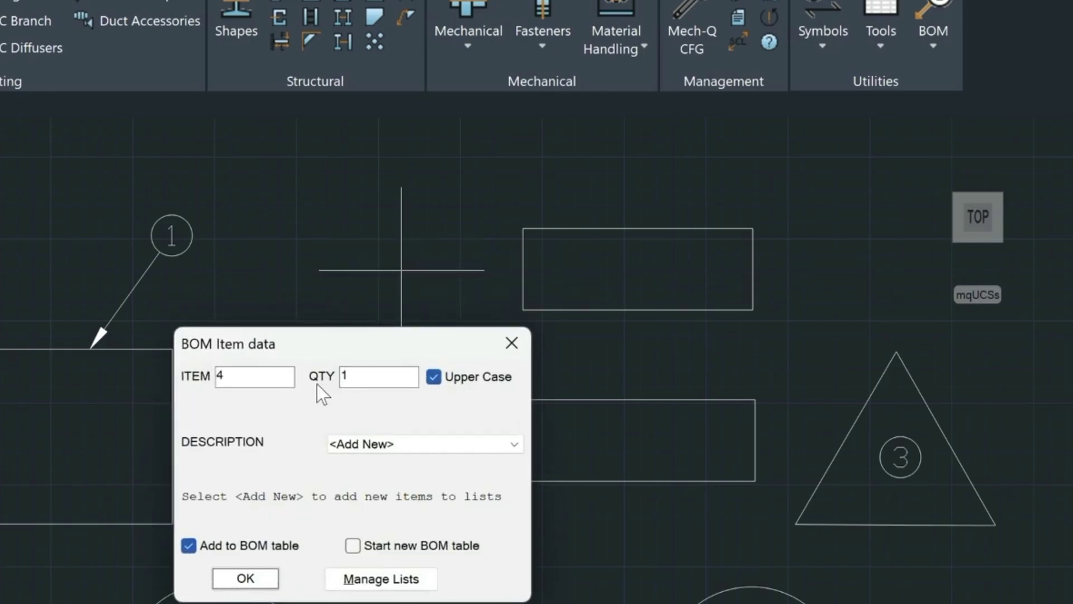
Set the item number to 4-123 with a new description RECTANGLE, and confirm the label.
left_click(224, 373)
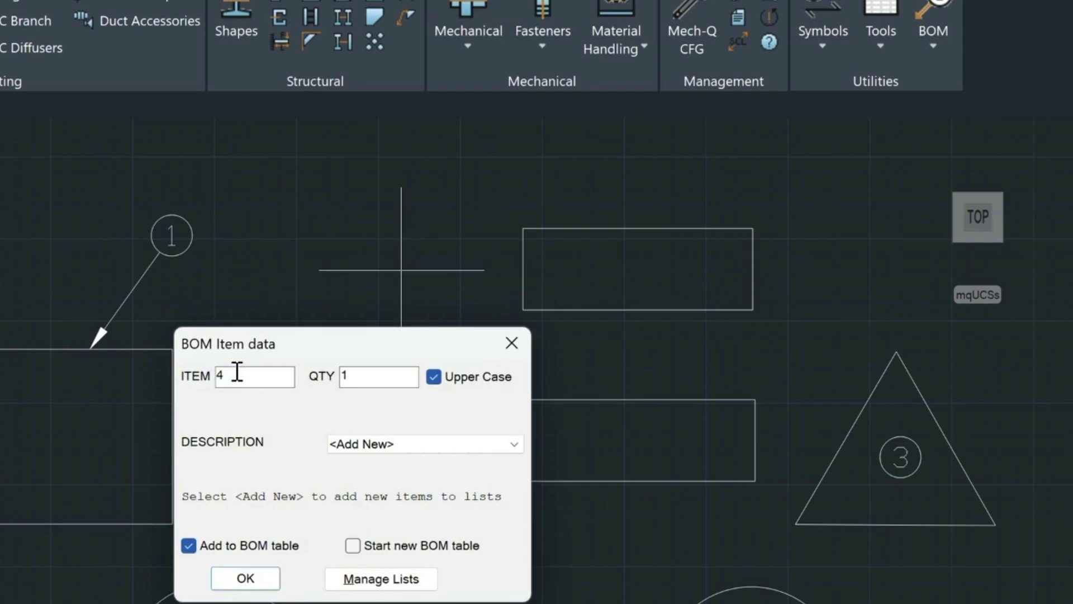
type("-123")
left_click(367, 441)
left_click(364, 461)
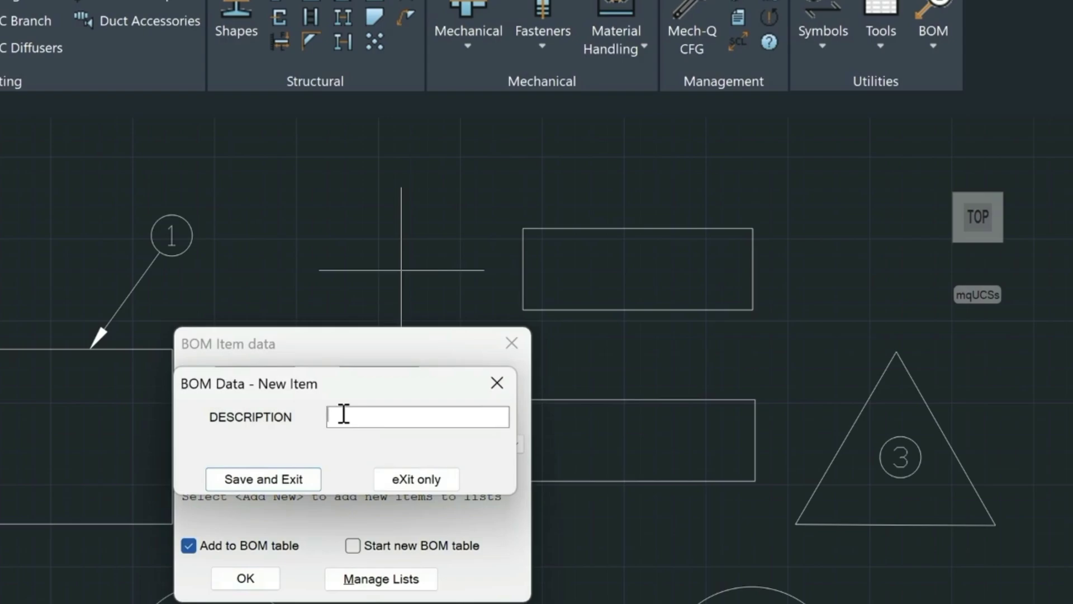
type("RECTANGLE")
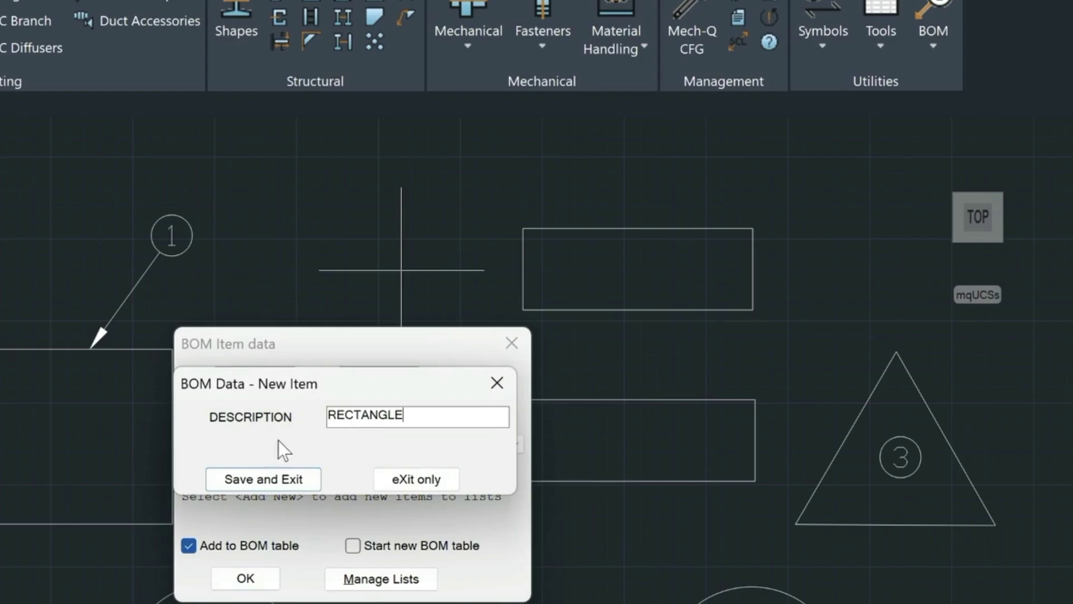
left_click(267, 480)
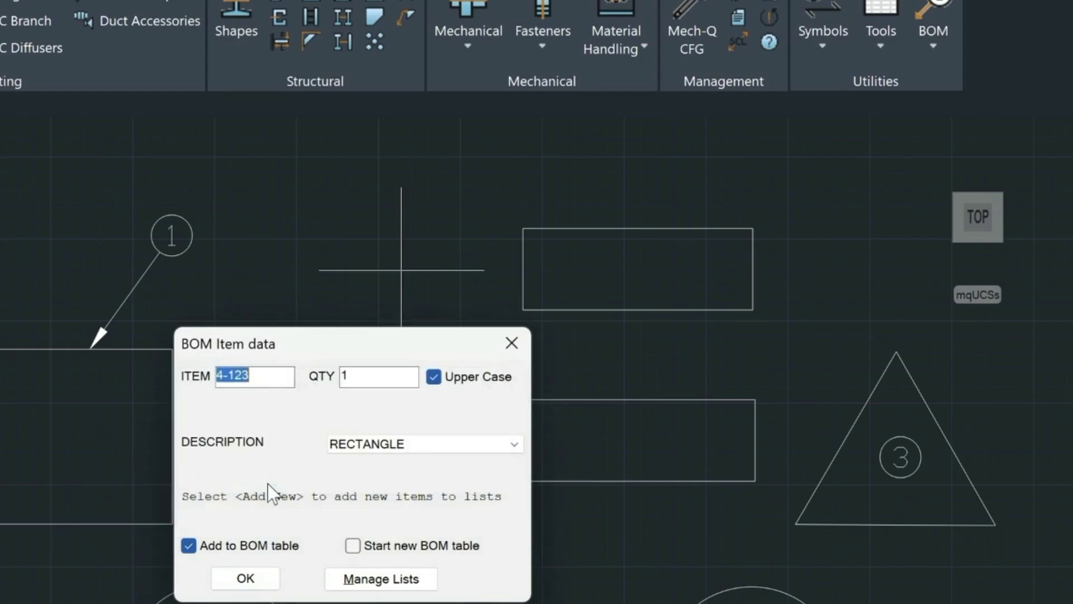
left_click(241, 578)
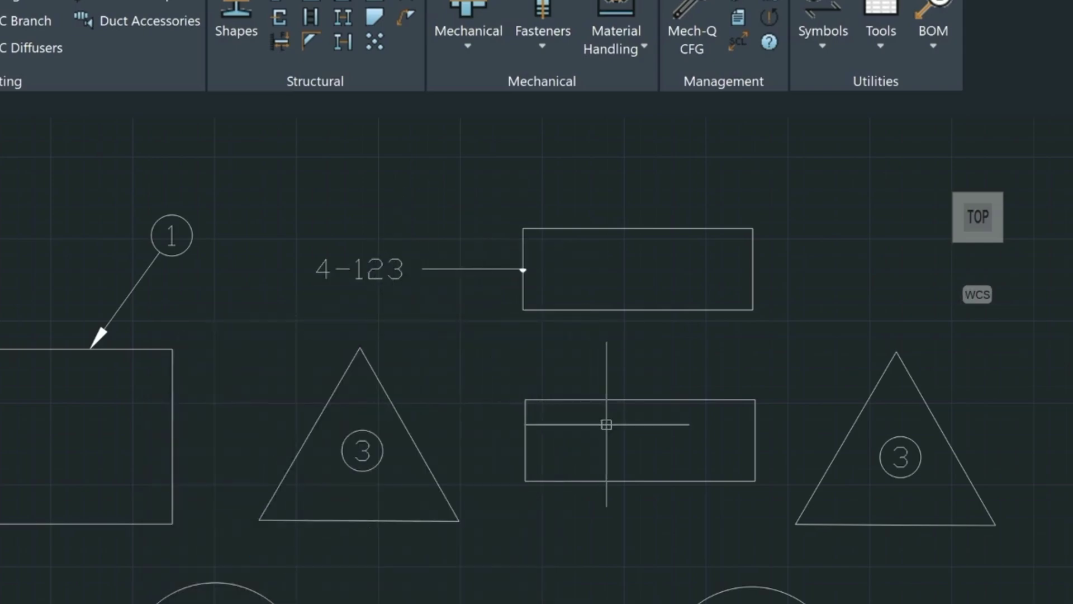
Add a leader-only balloon from the lower rectangle's bottom edge, labelled 4-123 RECTANGLE.
left_click(934, 37)
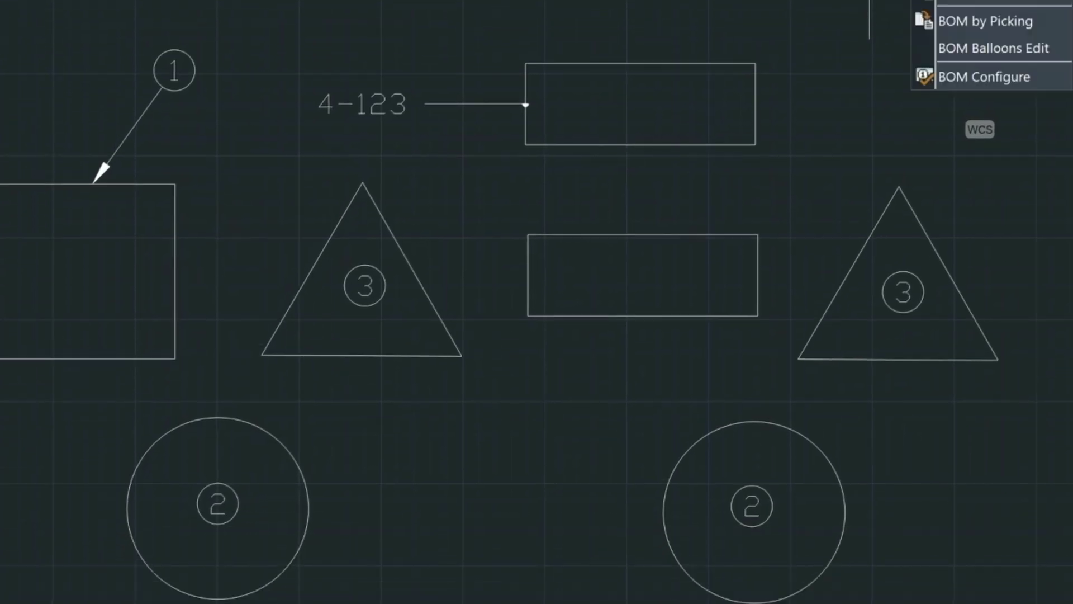
left_click(985, 21)
left_click(644, 317)
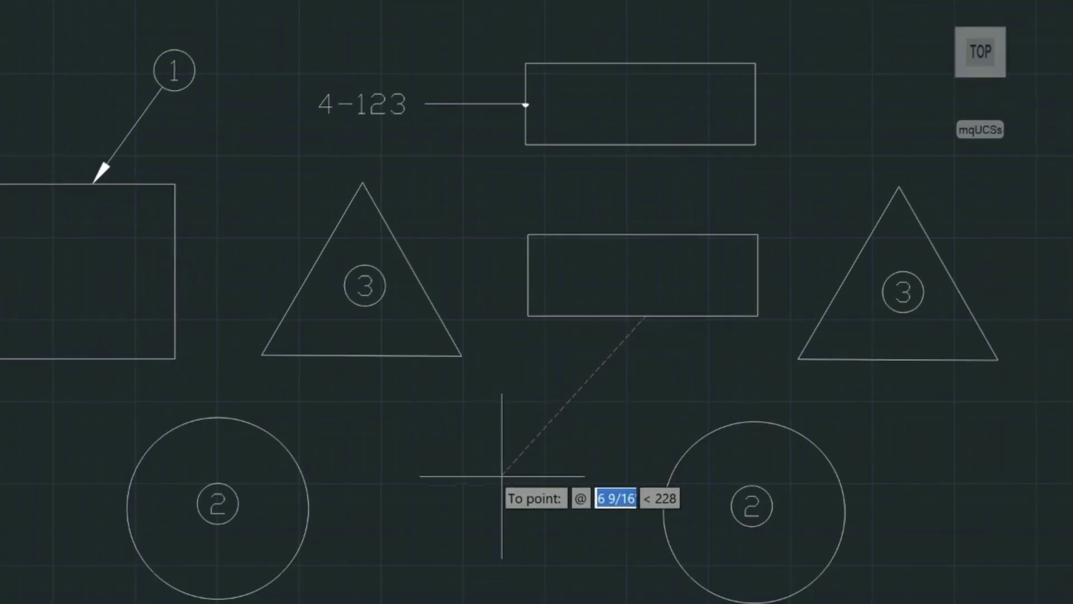
left_click(502, 481)
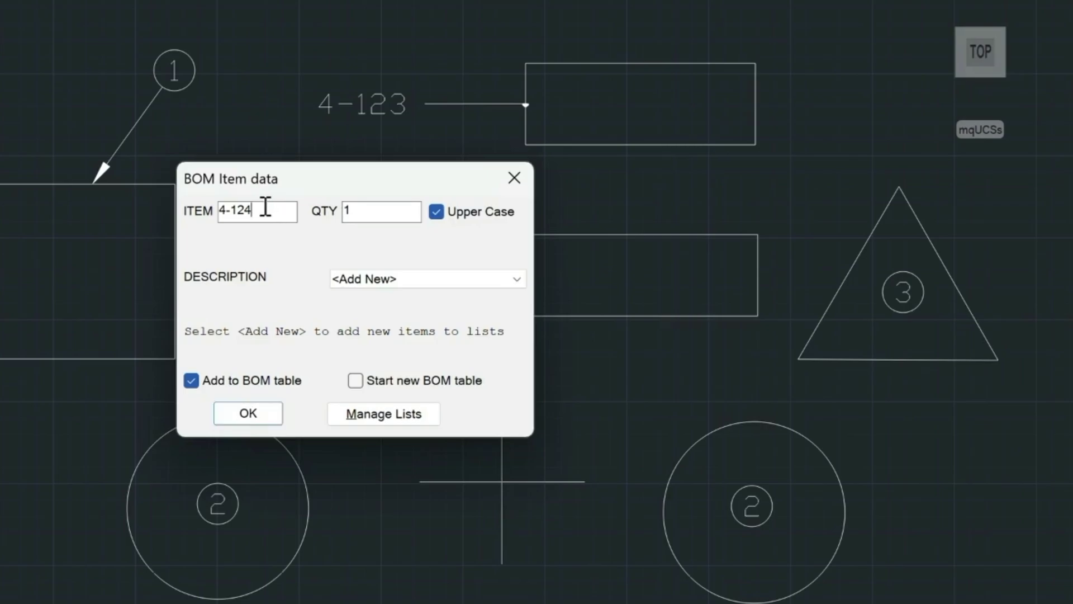
key("BackSpace")
type("3")
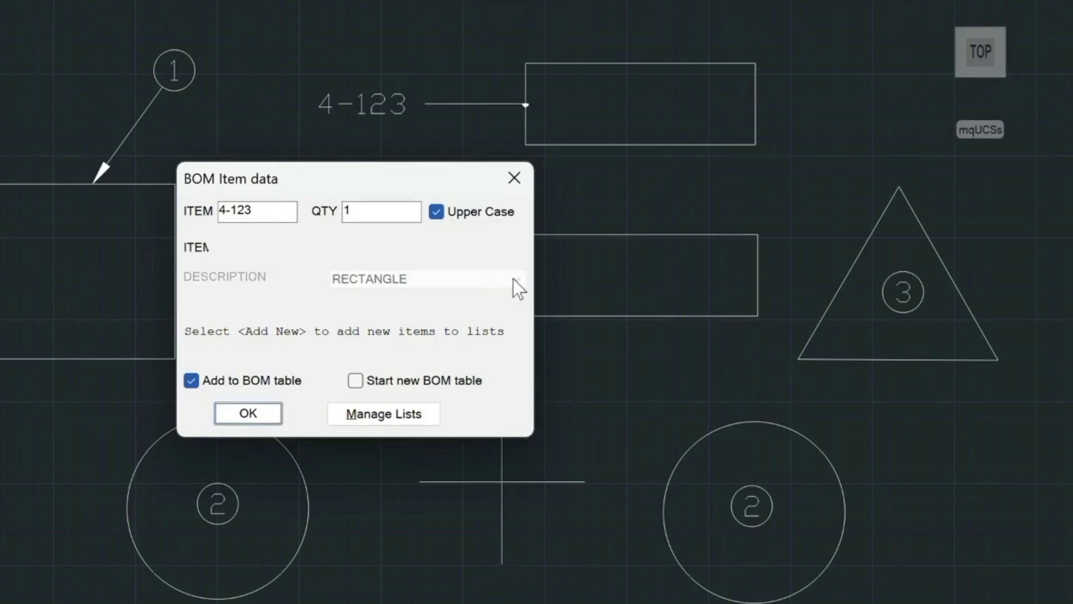
left_click(248, 413)
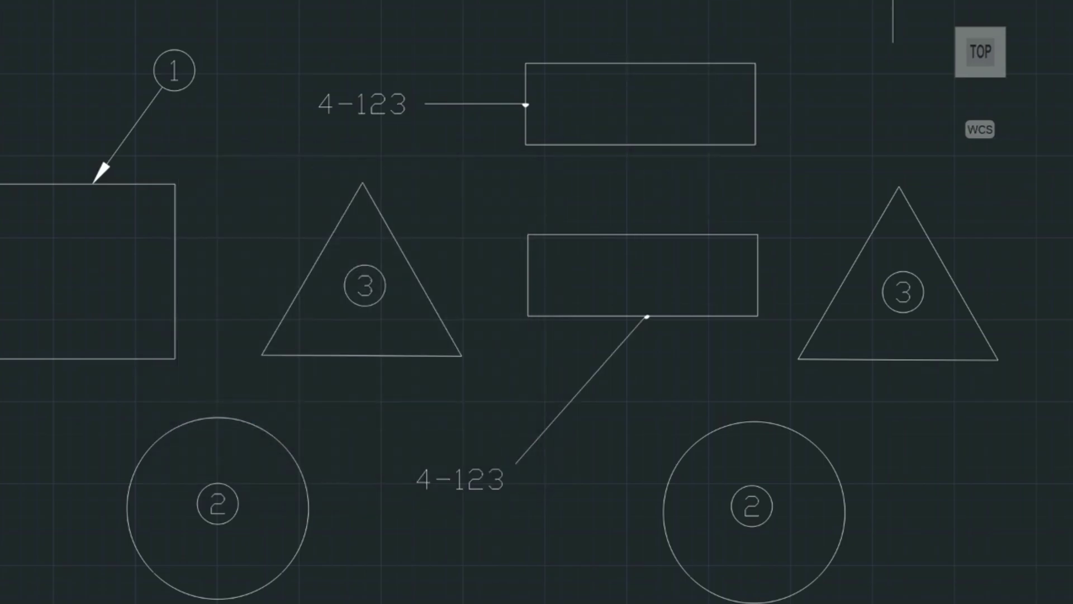
left_click(830, 31)
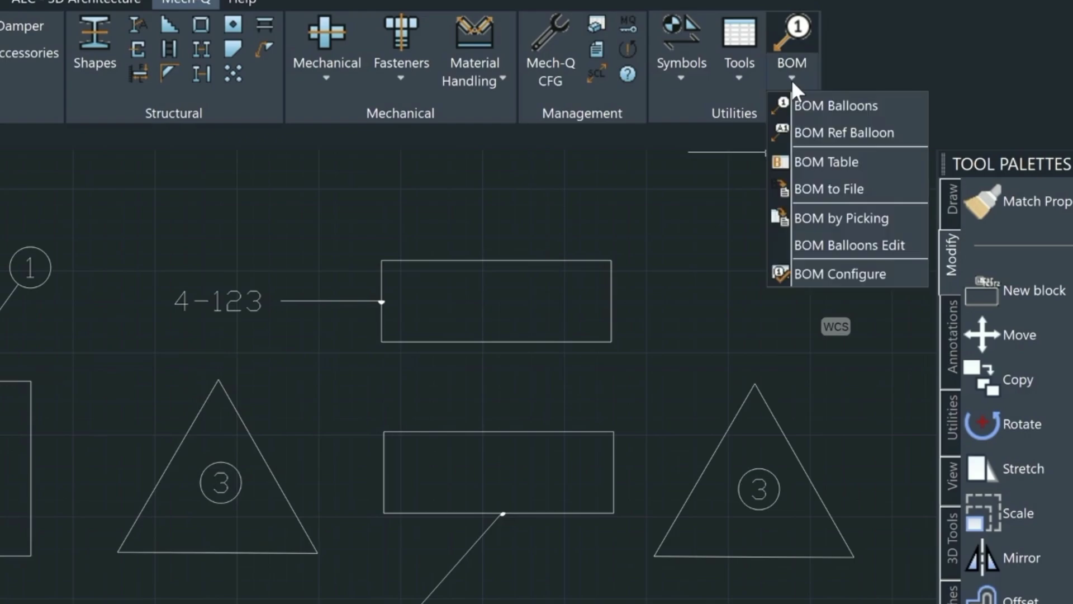
Insert a BOM table built from balloon details, placed at the top right above the shapes.
left_click(808, 180)
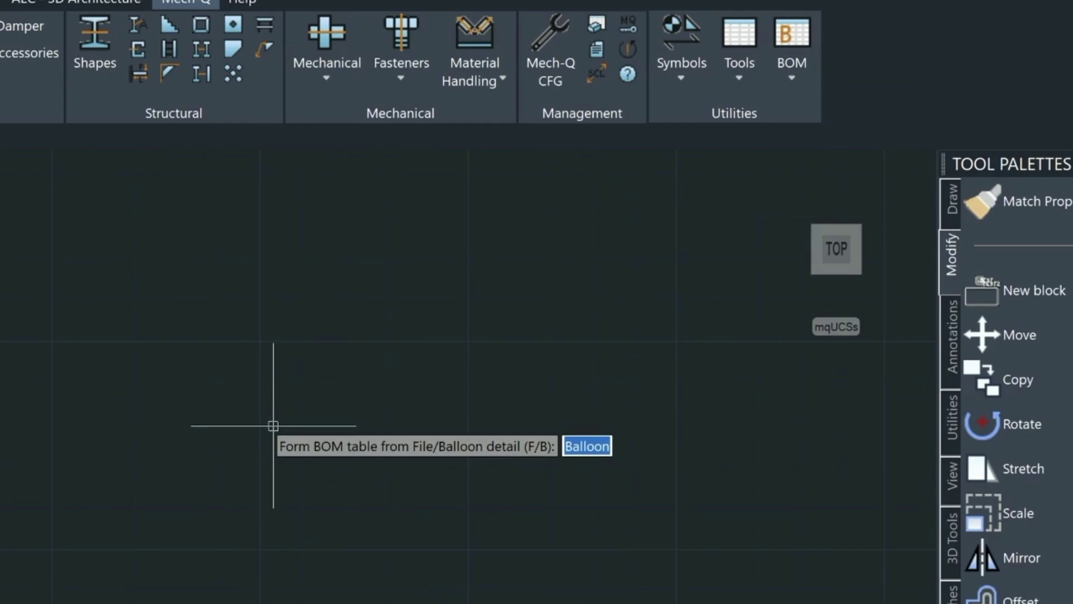
key("Return")
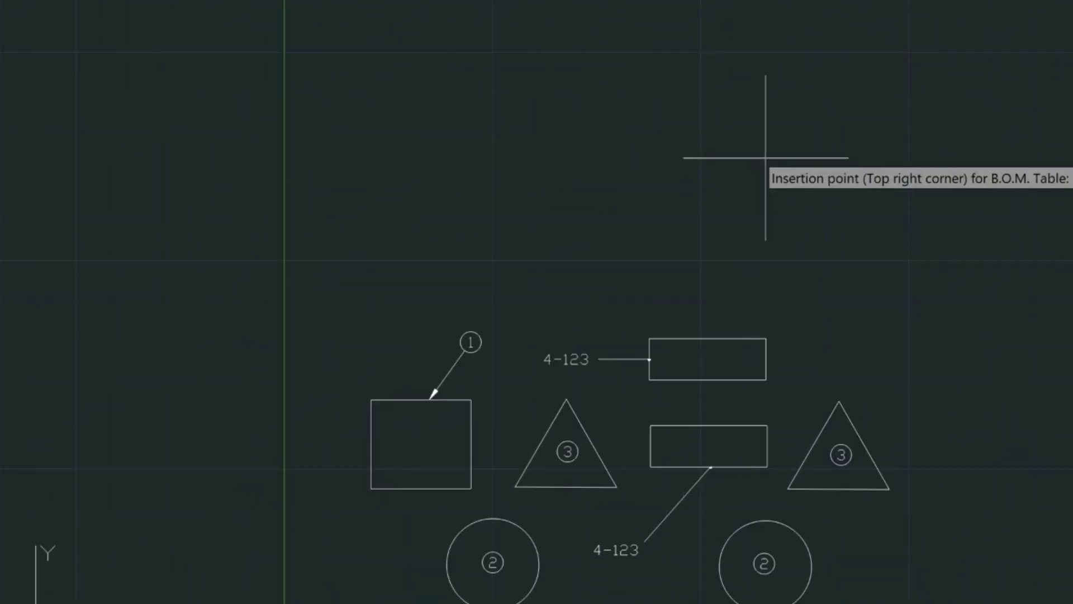
scroll(765, 158, "up", 3)
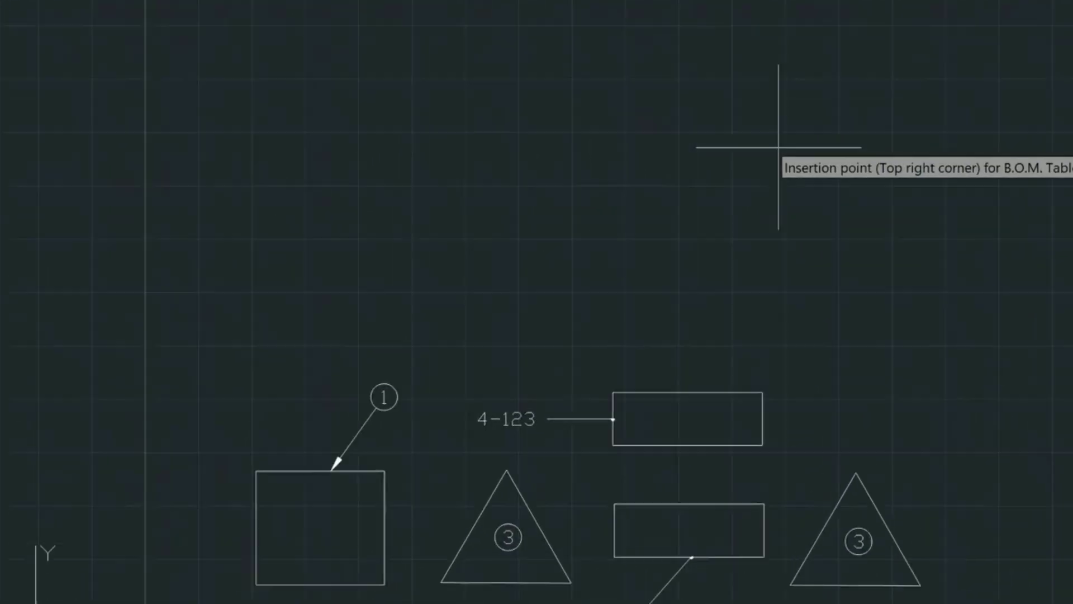
left_click(794, 101)
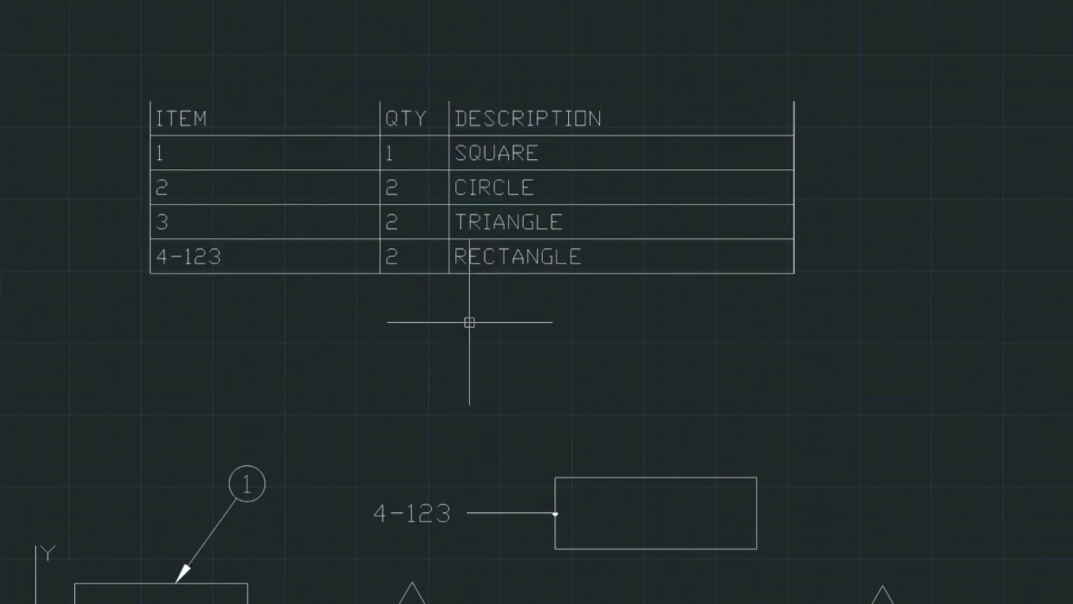
scroll(469, 322, "down", 3)
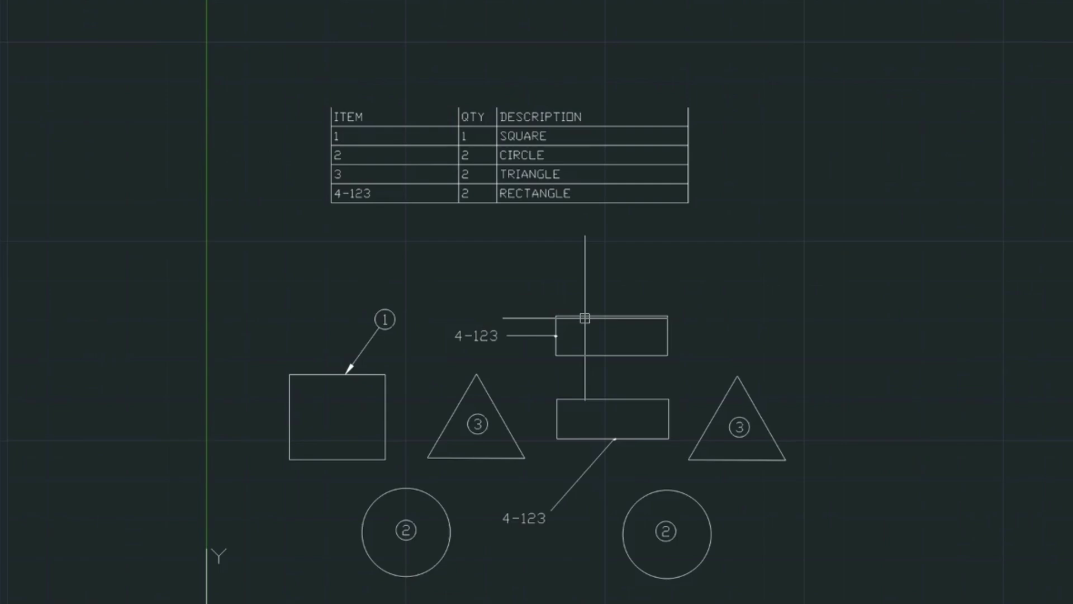